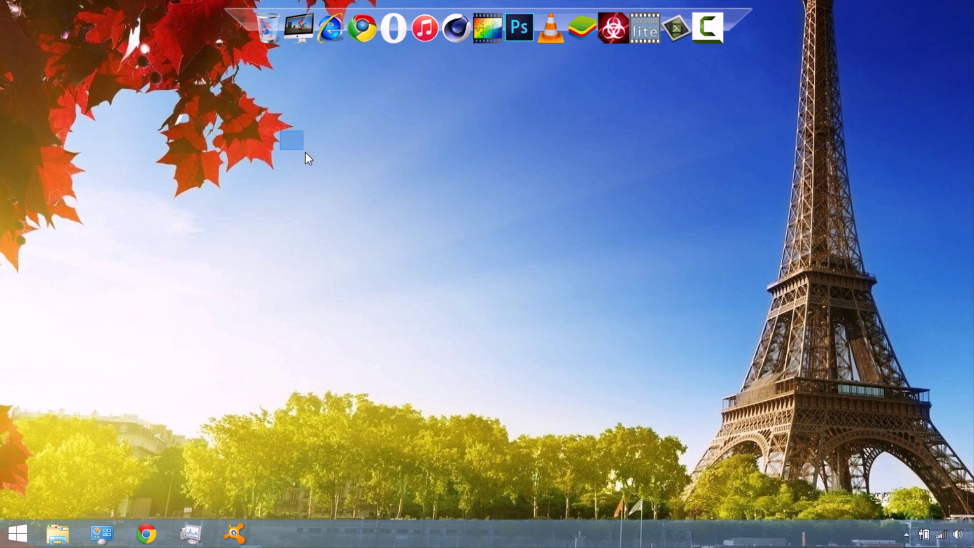
- Open the Control Panel, try the category view and switch back to displaying all items as large icons
left_click_drag(328, 182, 281, 381)
left_click(102, 534)
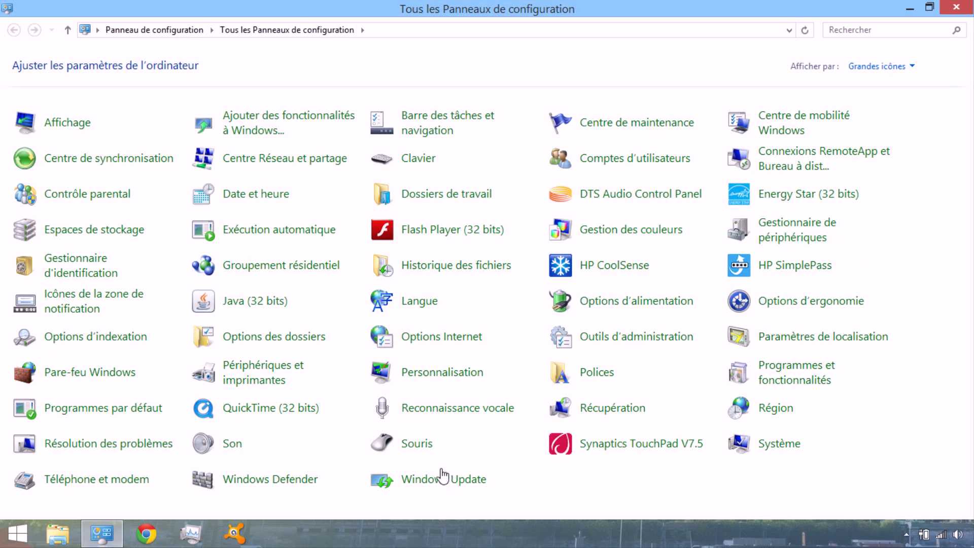
left_click(858, 67)
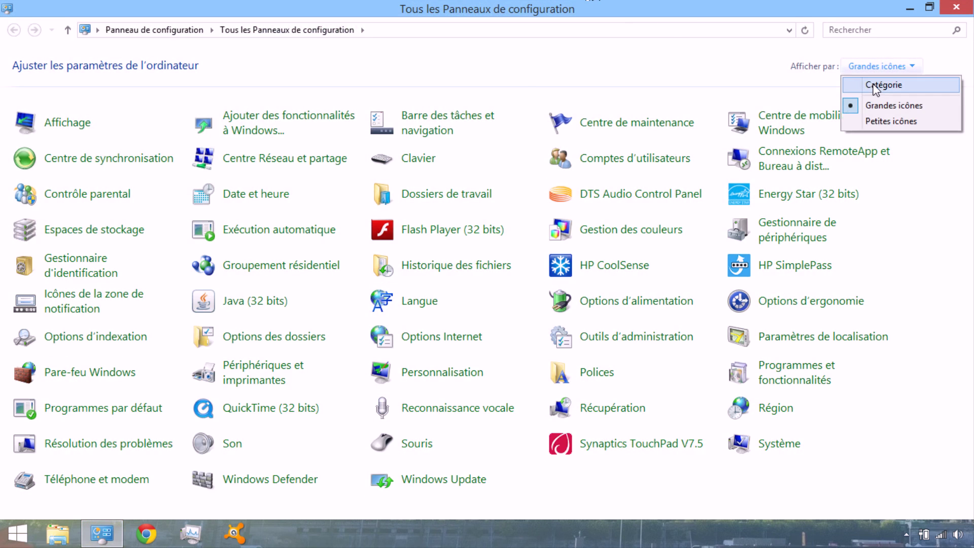
left_click(870, 84)
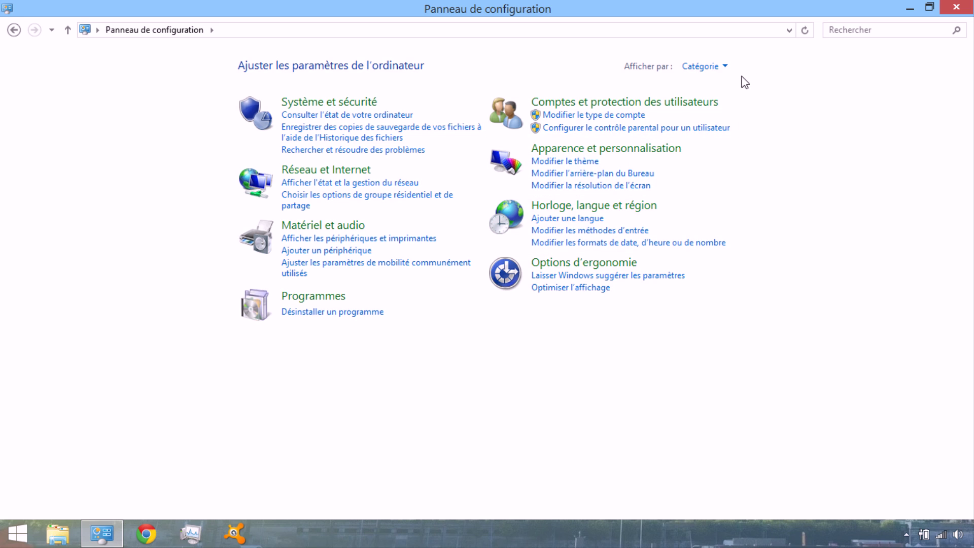
left_click(718, 71)
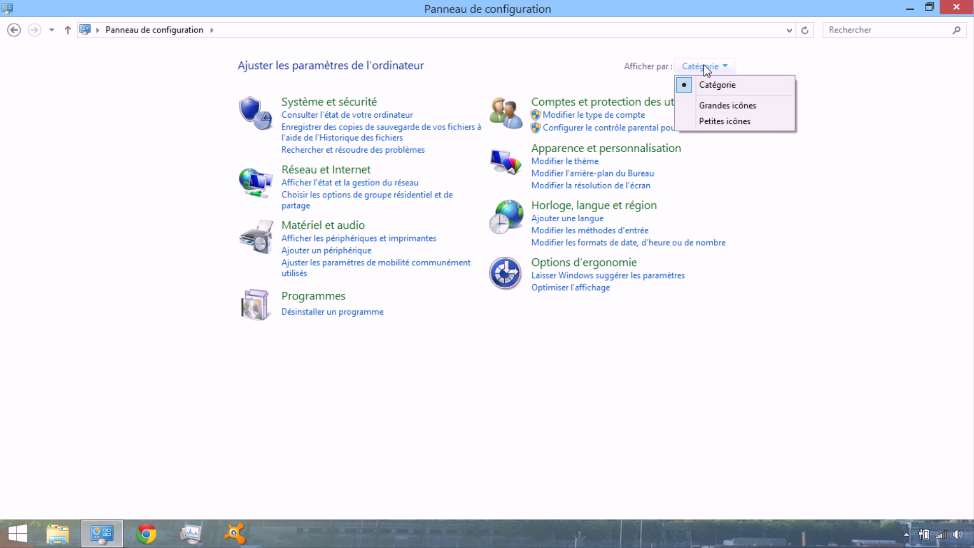
left_click(703, 108)
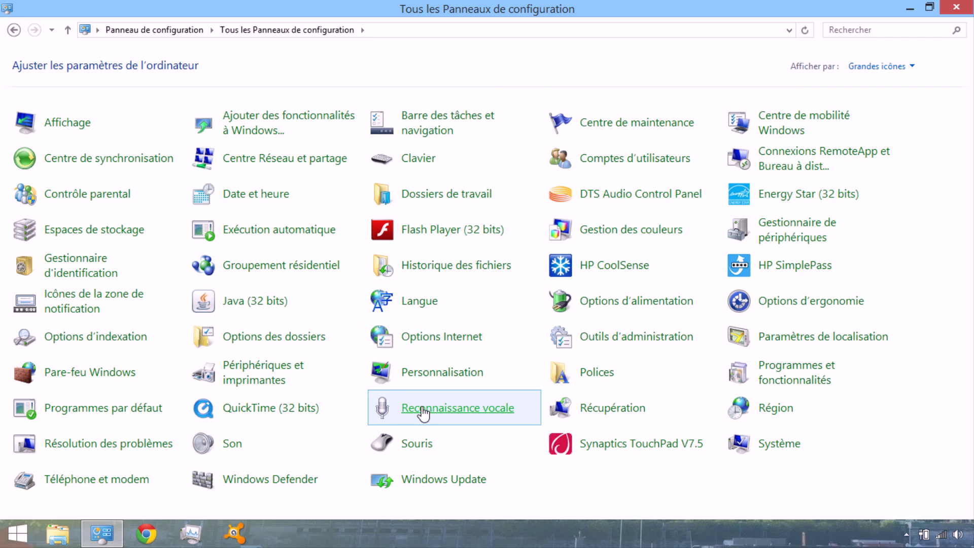
- Open the speech recognition settings and complete the microphone setup wizard for the TRITTON AX 180 as a headset microphone (Microphone sur casque)
left_click(423, 411)
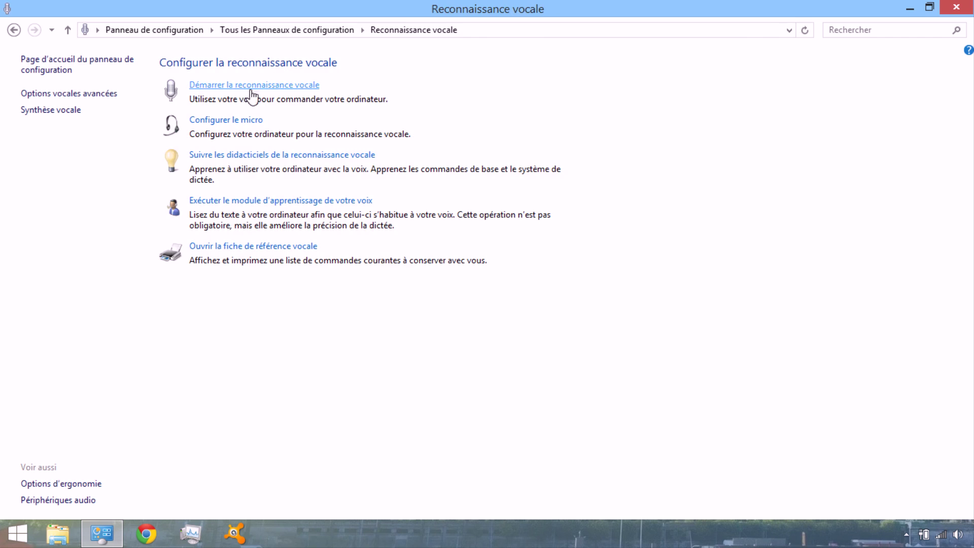
left_click(236, 124)
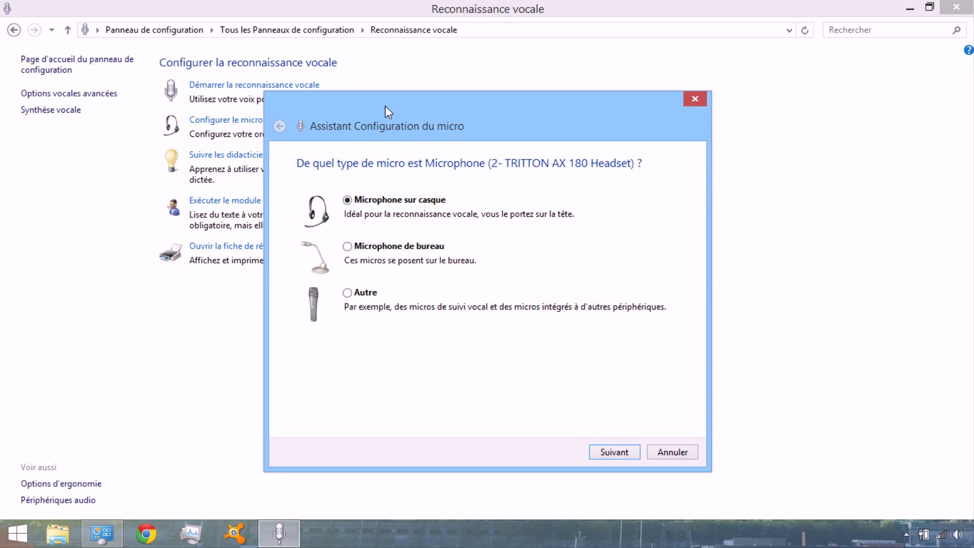
left_click_drag(385, 106, 375, 60)
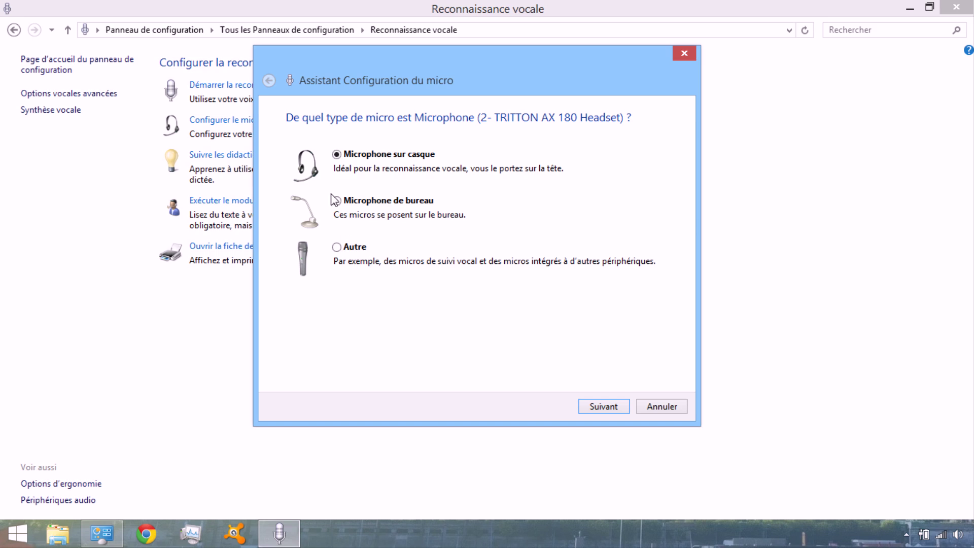
key("Down")
left_click(583, 402)
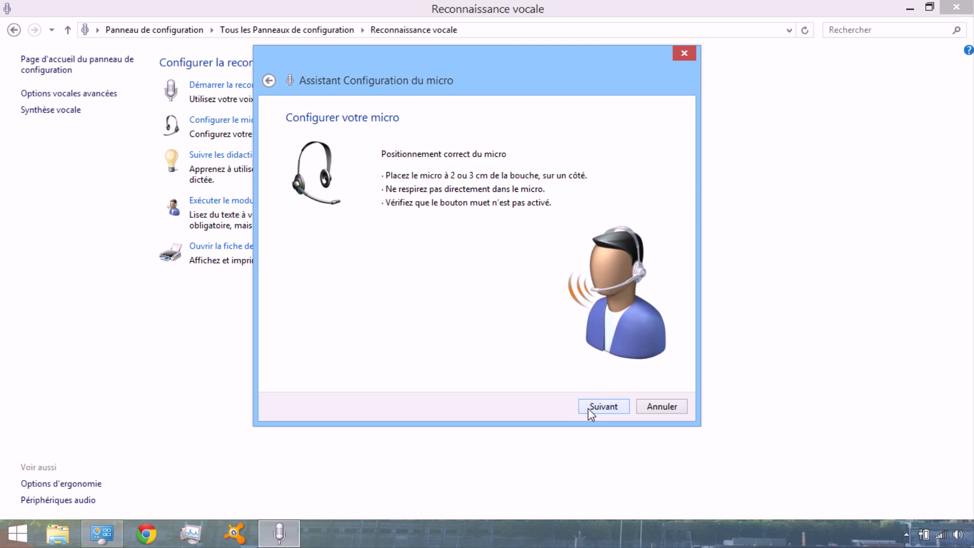
left_click(588, 408)
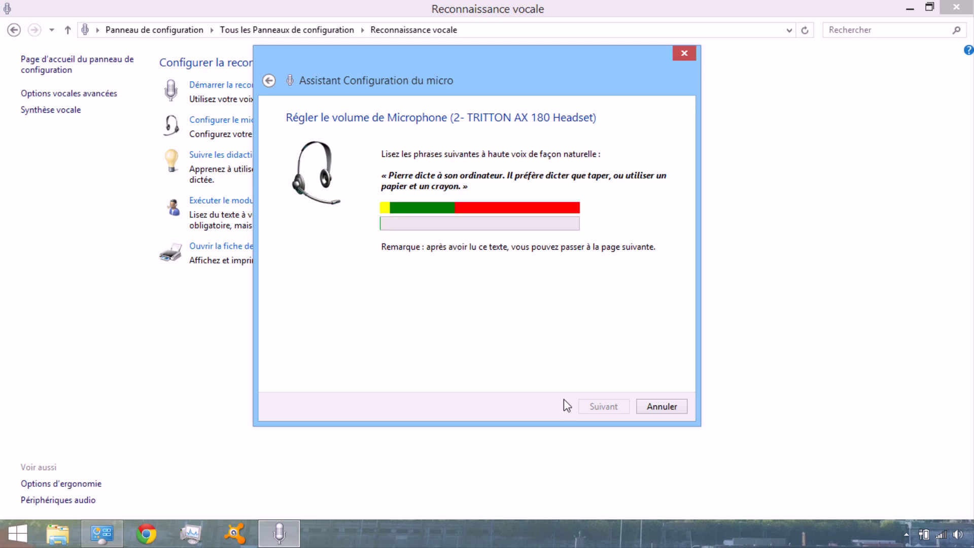
left_click(591, 408)
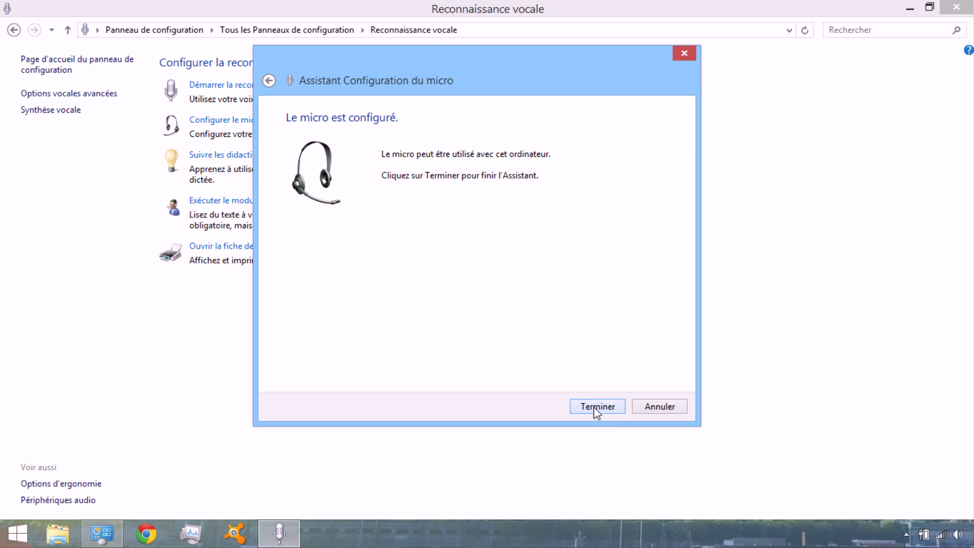
left_click(593, 407)
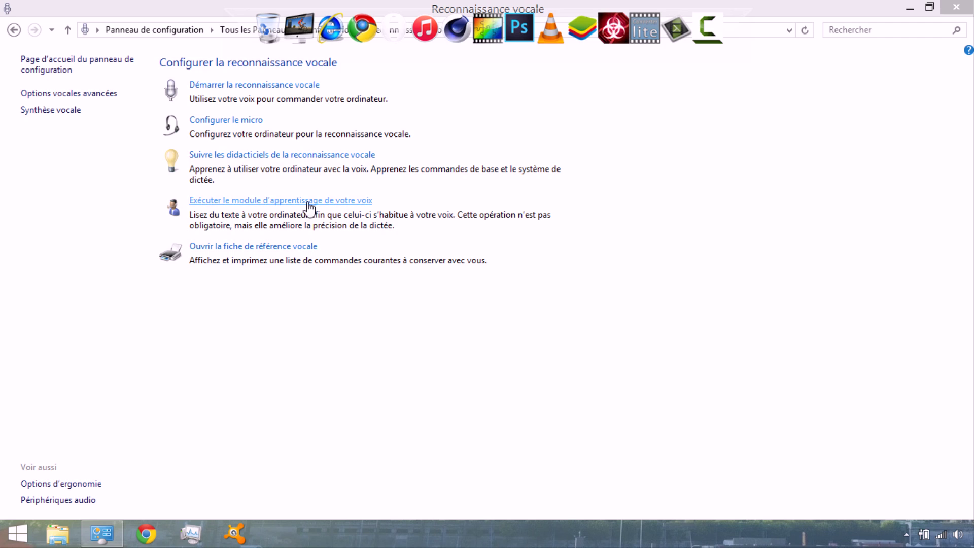
- Start speech recognition and place its bar just below the desktop dock with the Control Panel window minimised
left_click(201, 14)
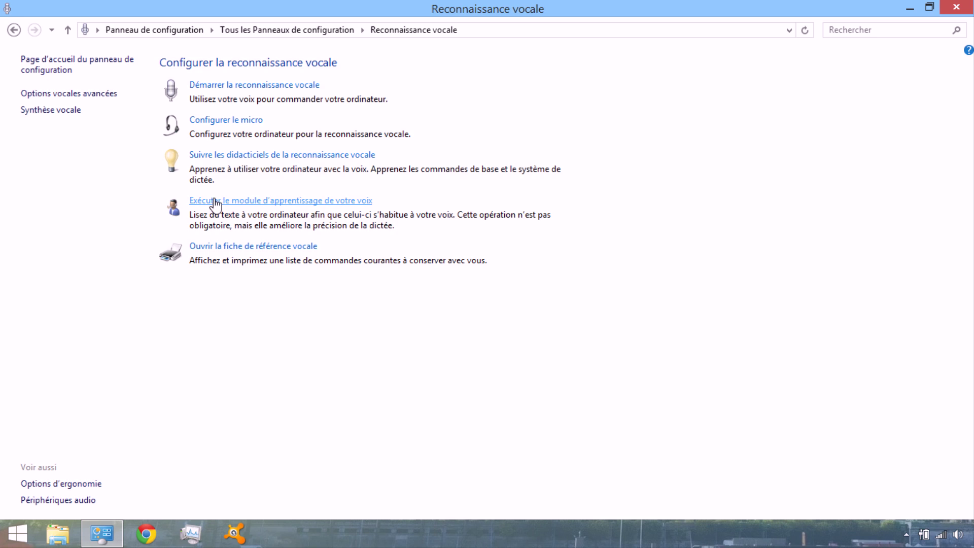
left_click(206, 87)
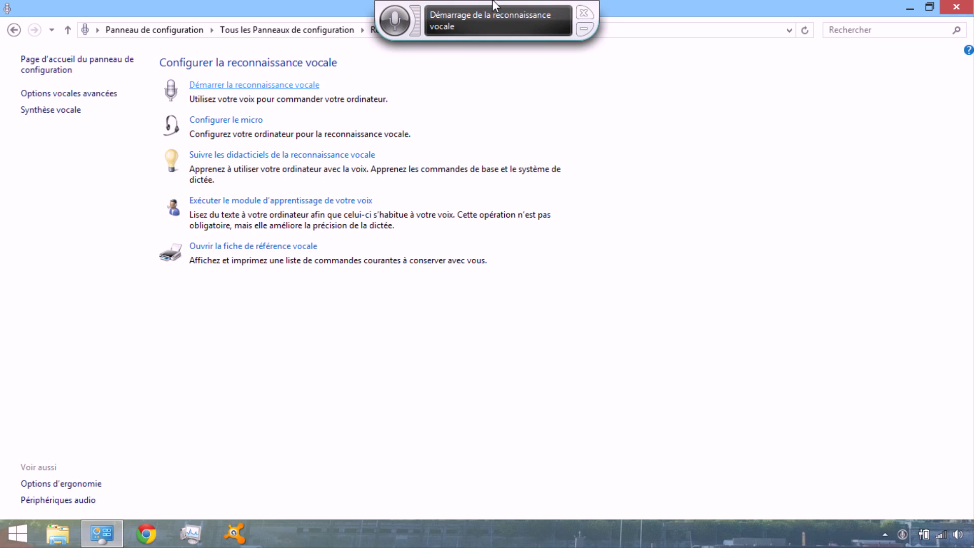
left_click_drag(498, 2, 858, 35)
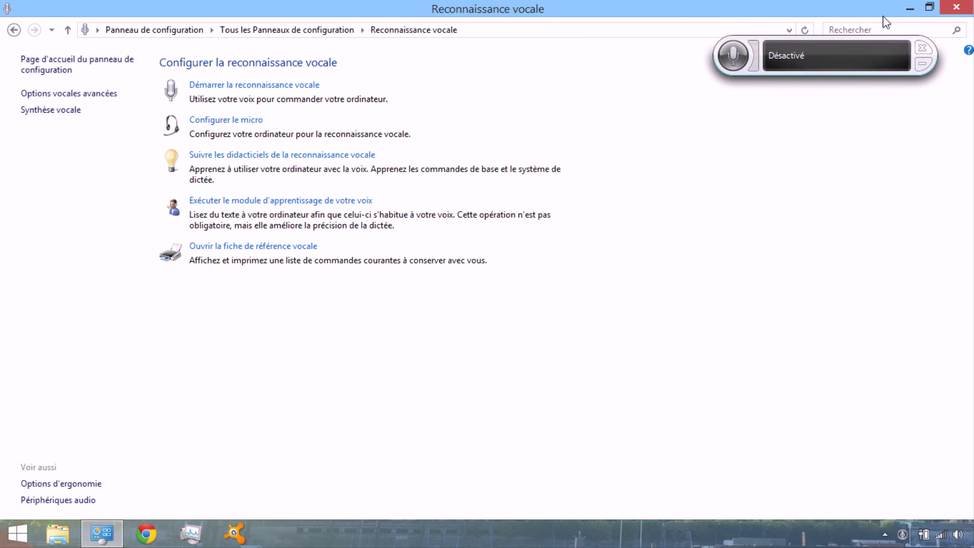
left_click(910, 8)
left_click_drag(852, 43, 518, 56)
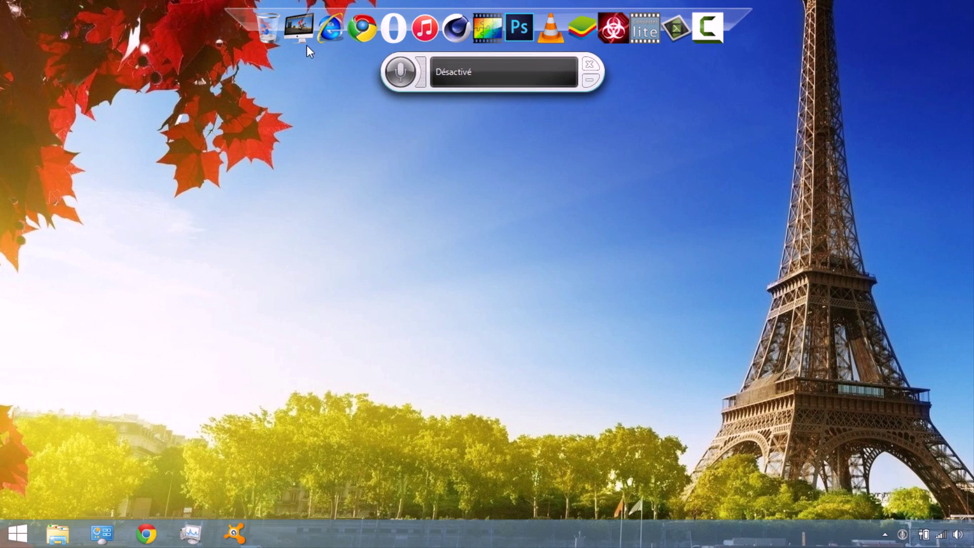
left_click_drag(357, 46, 556, 105)
mouse_move(631, 105)
left_mouse_down()
mouse_move(623, 106)
mouse_move(665, 102)
mouse_move(638, 110)
left_mouse_up()
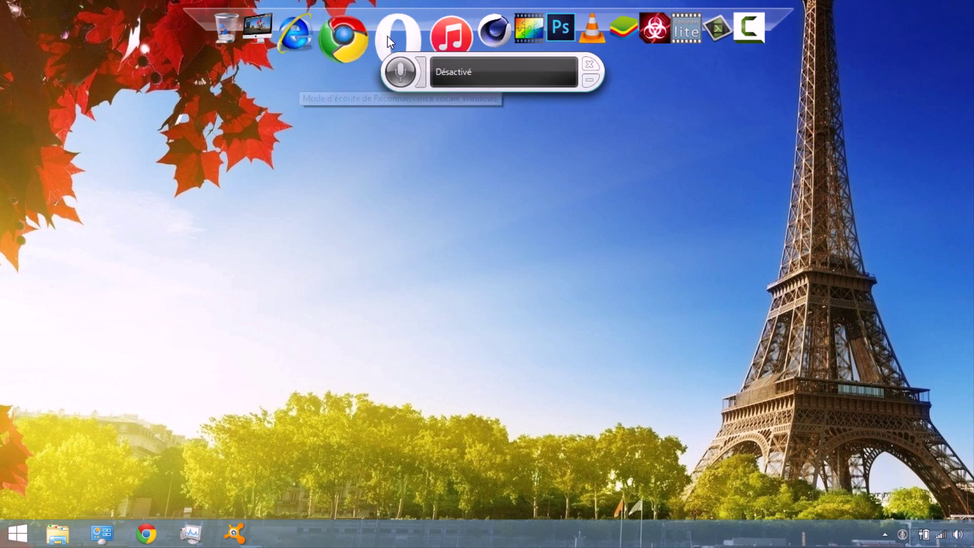
- Switch on voice listening to open Google Chrome by spoken command, and switch listening off again
left_click(387, 76)
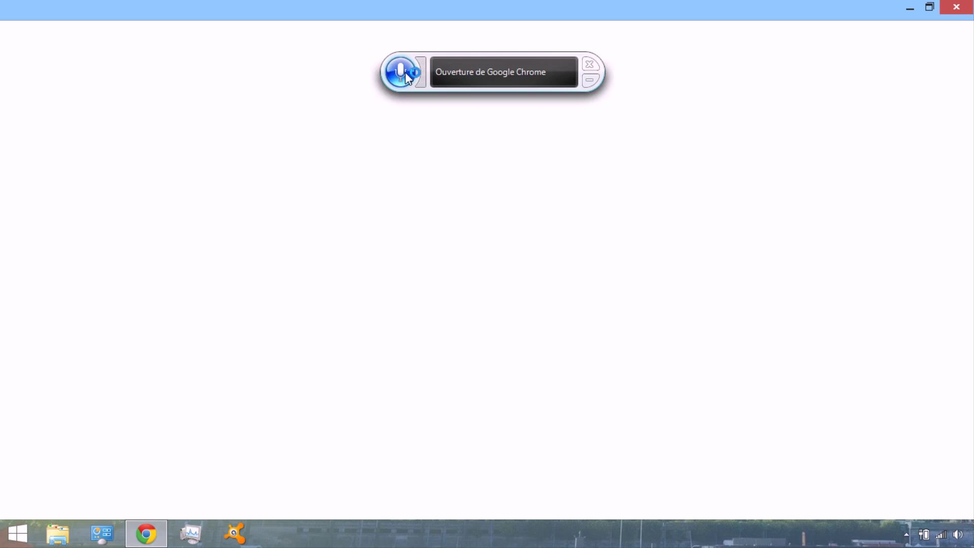
left_click(409, 71)
left_click_drag(464, 53, 628, 195)
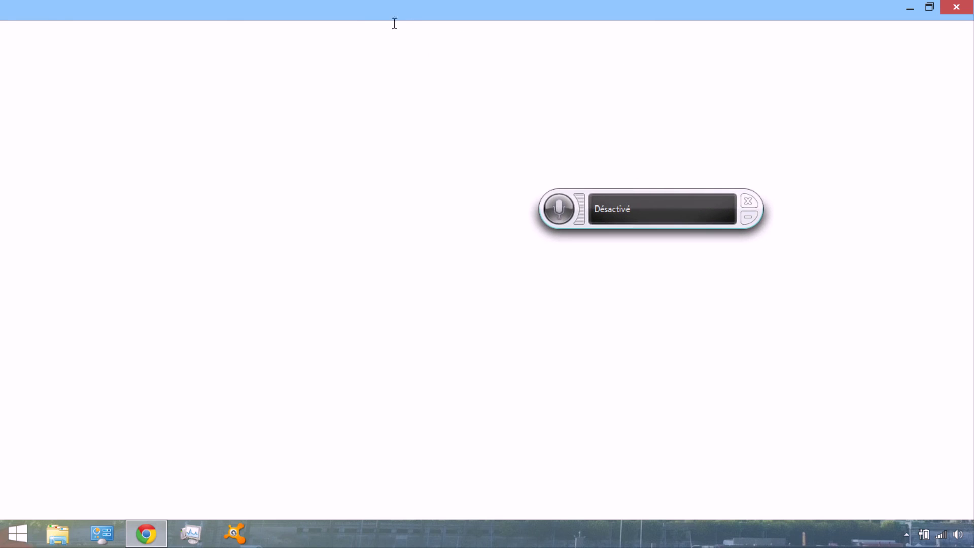
- Close the Chrome window and move the speech recognition bar back below the desktop dock
left_click_drag(330, 15, 464, 2)
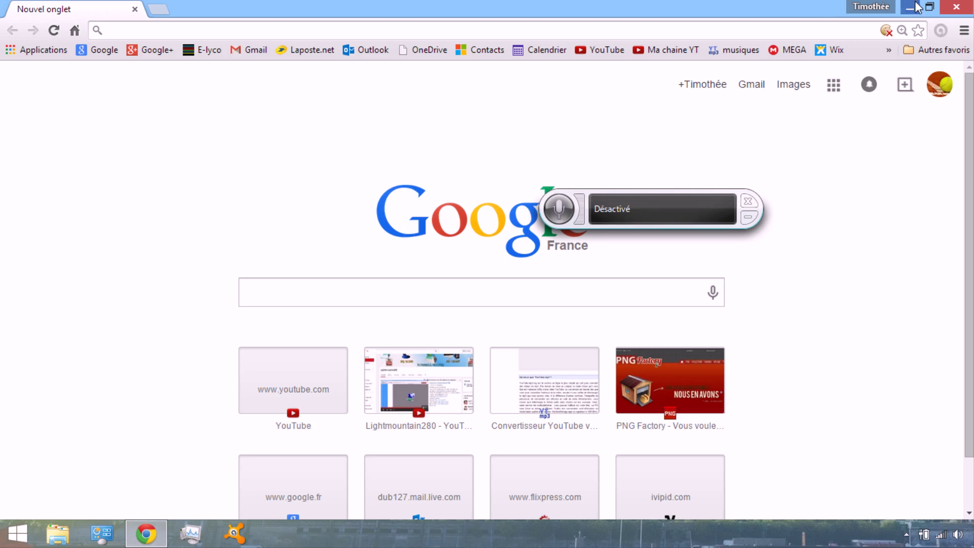
left_click(956, 6)
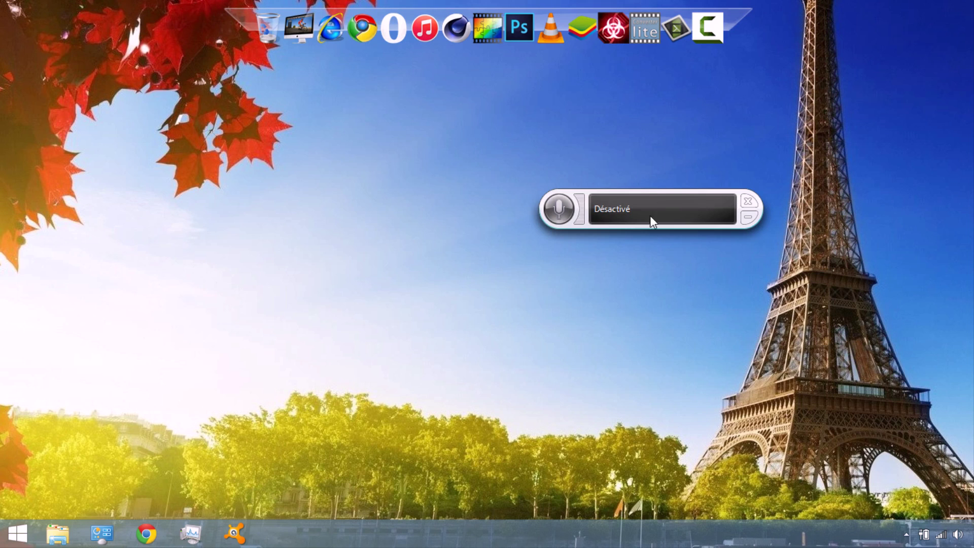
left_click_drag(662, 195, 521, 64)
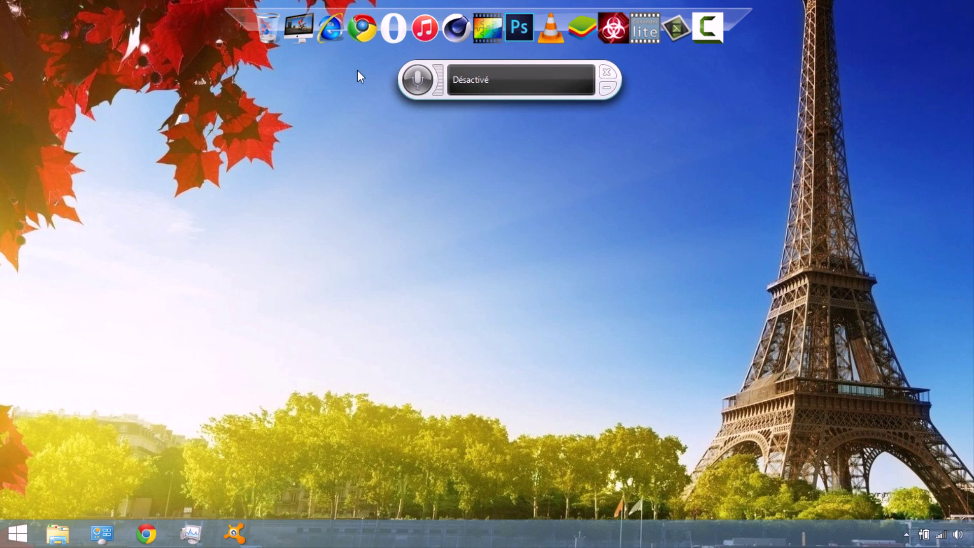
left_click_drag(365, 58, 651, 116)
left_click_drag(649, 55, 364, 117)
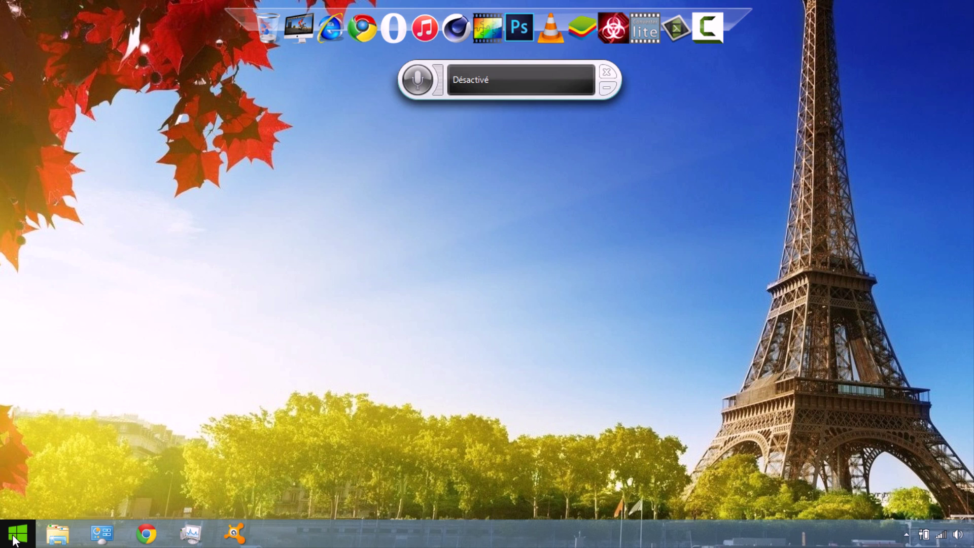
left_click(102, 533)
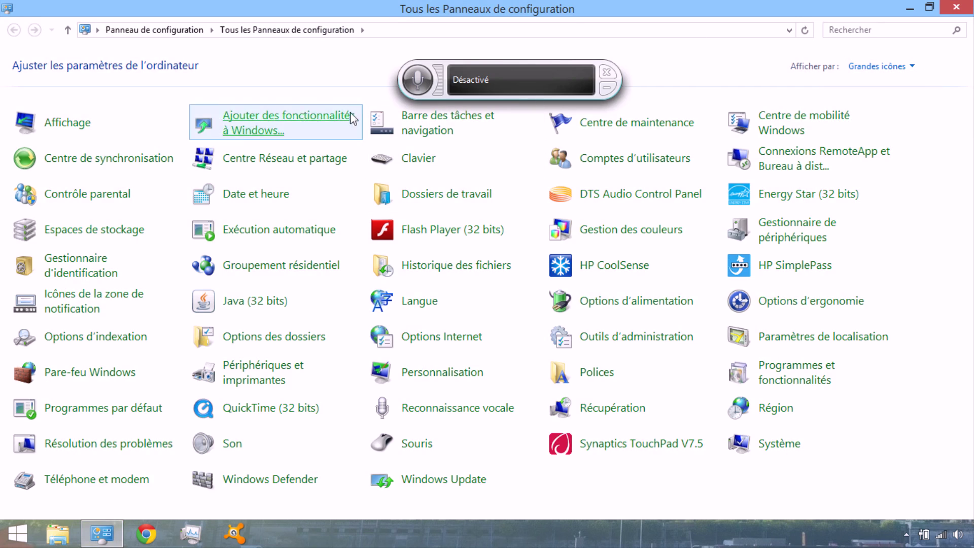
left_click(949, 8)
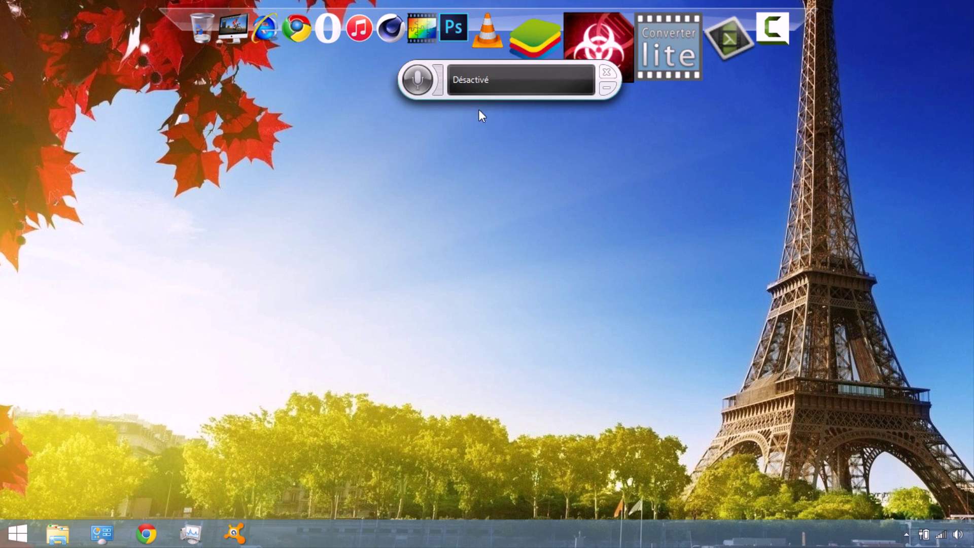
left_click_drag(496, 66, 386, 95)
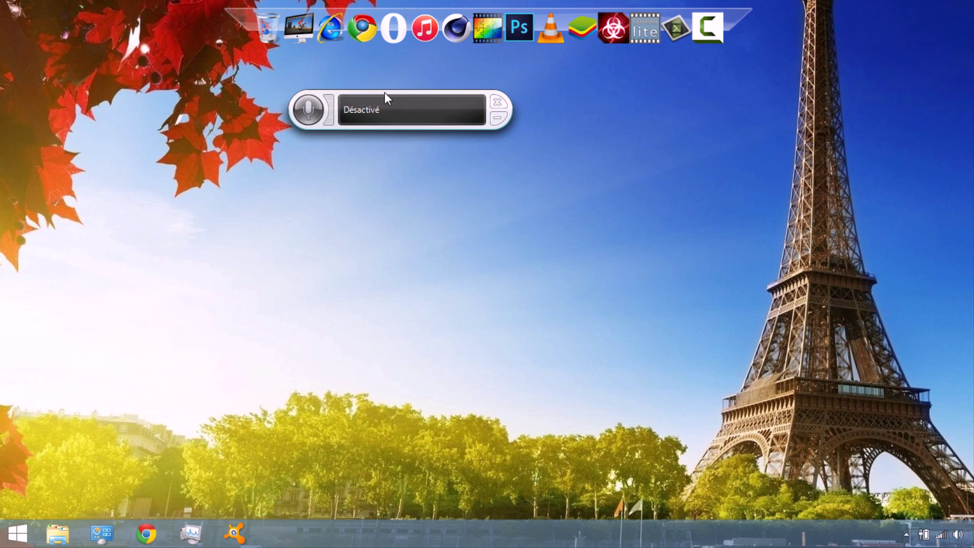
left_click_drag(419, 93, 549, 166)
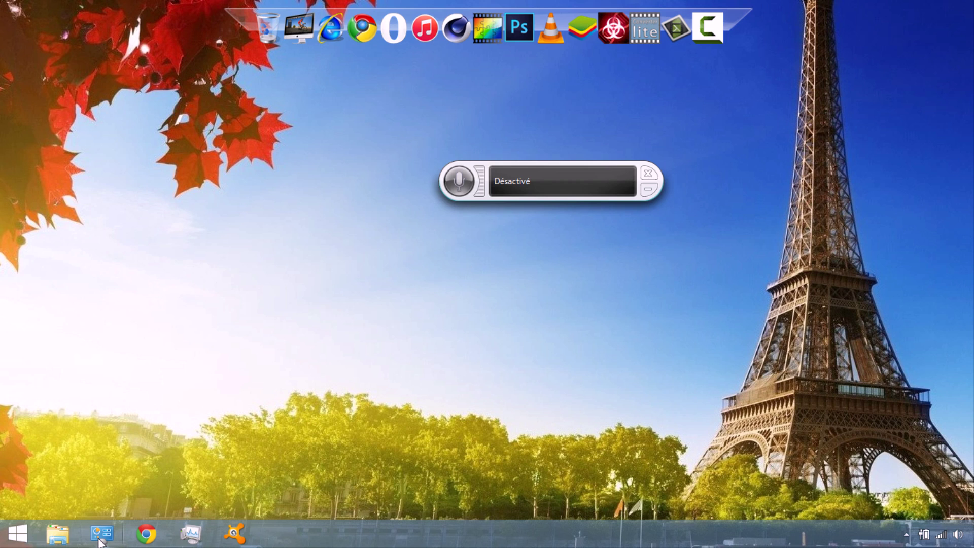
- Open the Control Panel's language settings (Langue) with the speech recognition bar minimised
left_click(100, 541)
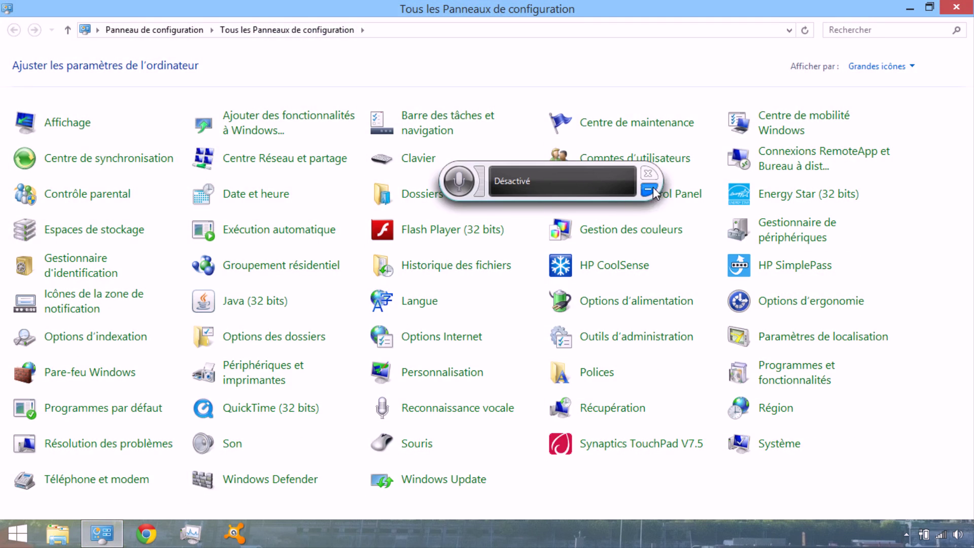
left_click(650, 189)
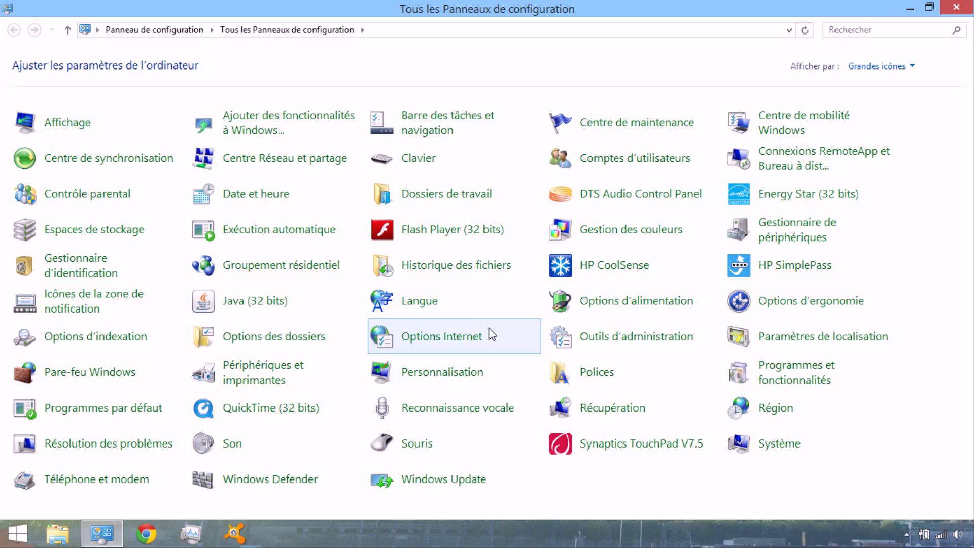
left_click(424, 302)
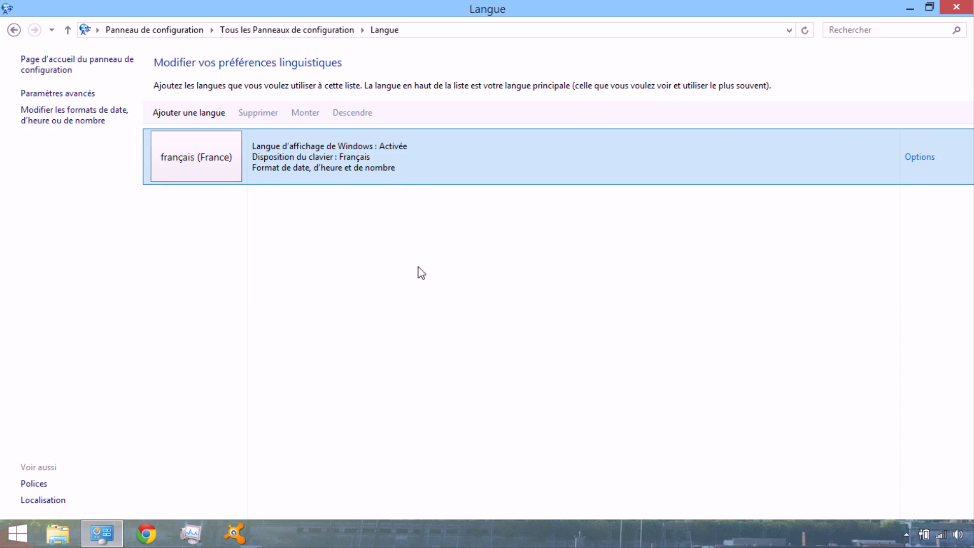
- Add English (United Kingdom) to the list of preferred languages
left_click(168, 113)
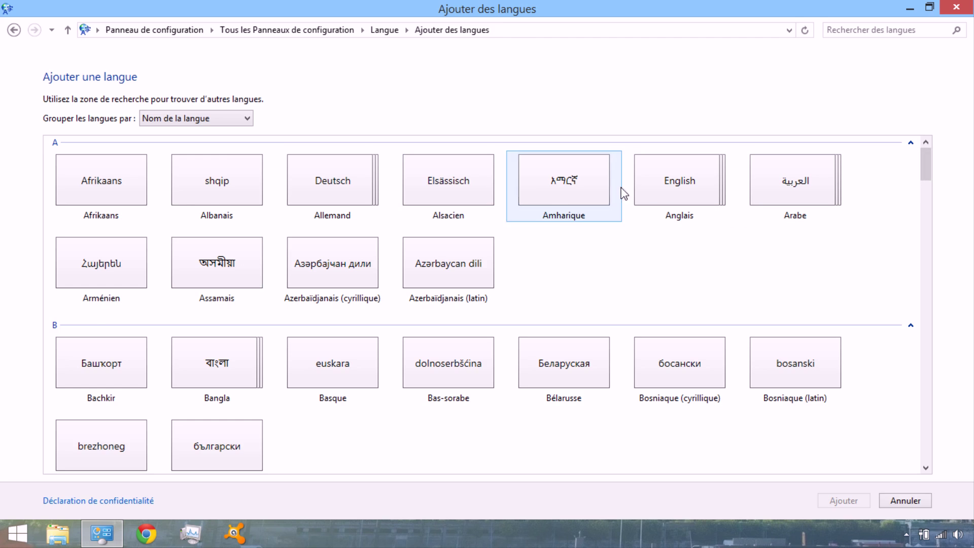
double_click(680, 183)
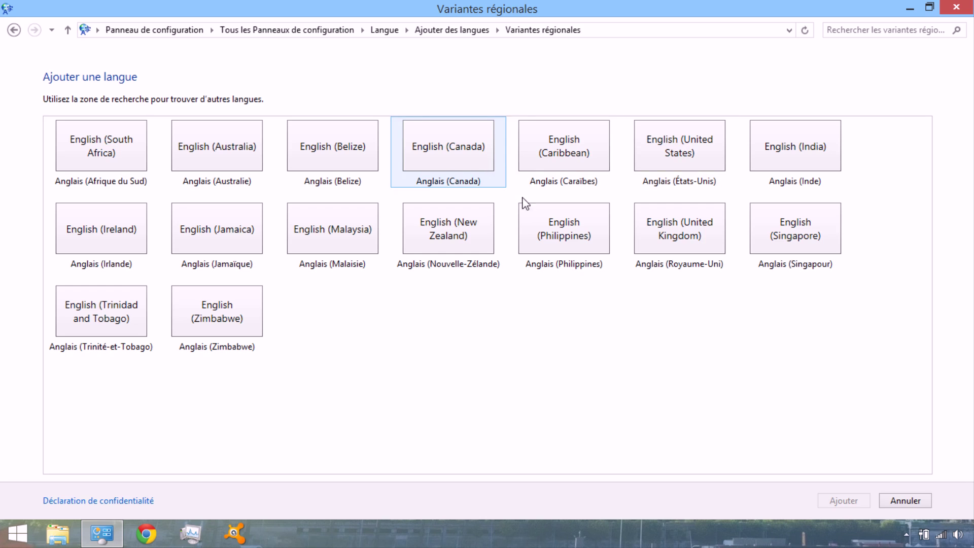
left_click(678, 235)
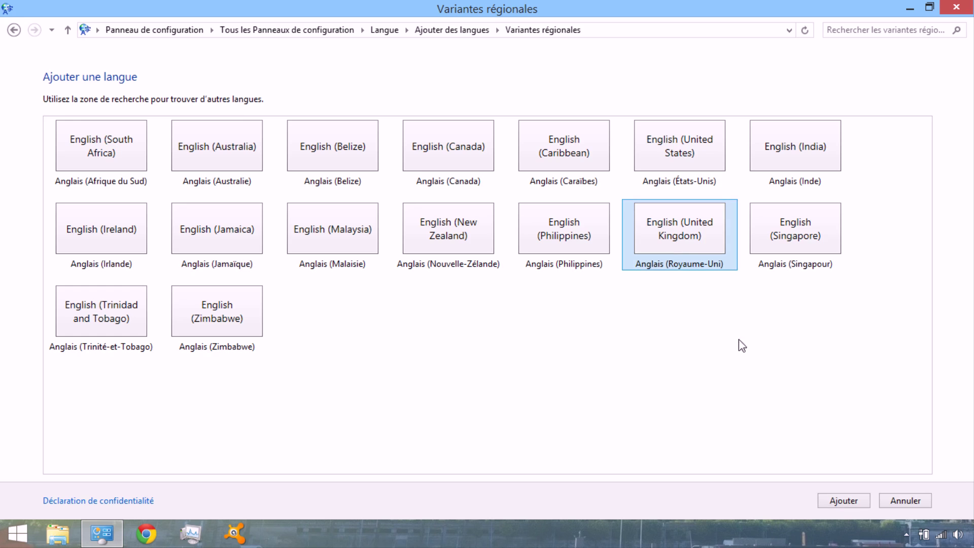
left_click(844, 500)
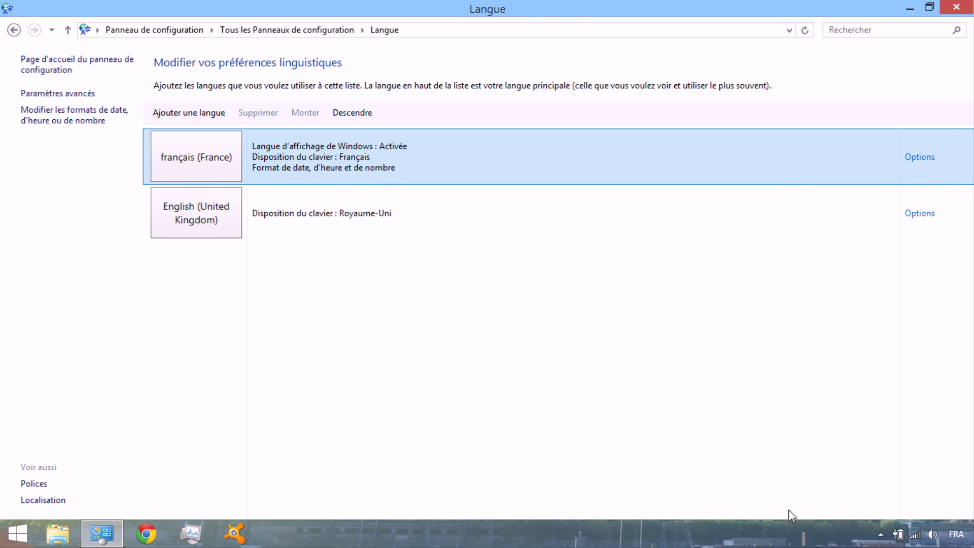
- Open the language options of the English (United Kingdom) entry
left_click(281, 218)
double_click(280, 217)
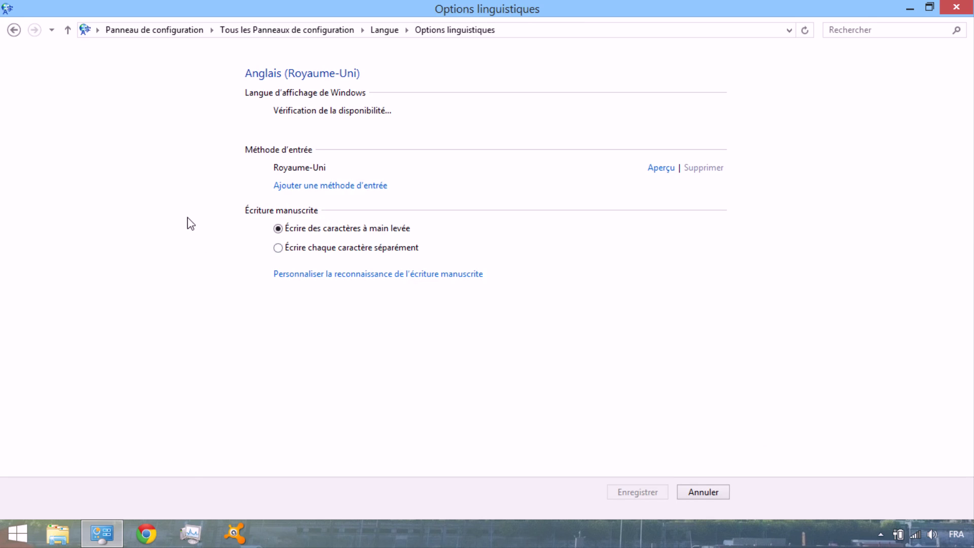
- Add the Français AZERTY touch keyboard layout as an input method for English (United Kingdom)
left_click(312, 187)
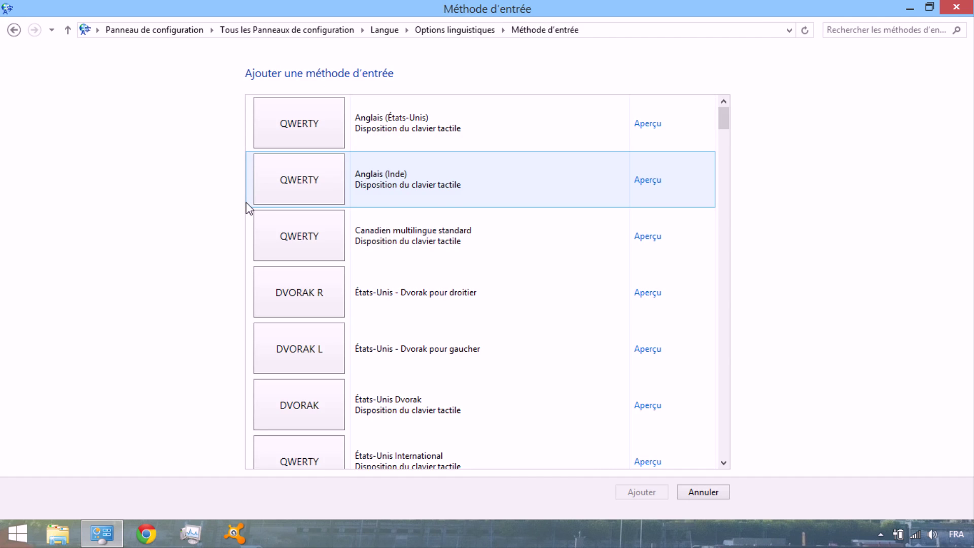
left_click_drag(724, 124, 726, 185)
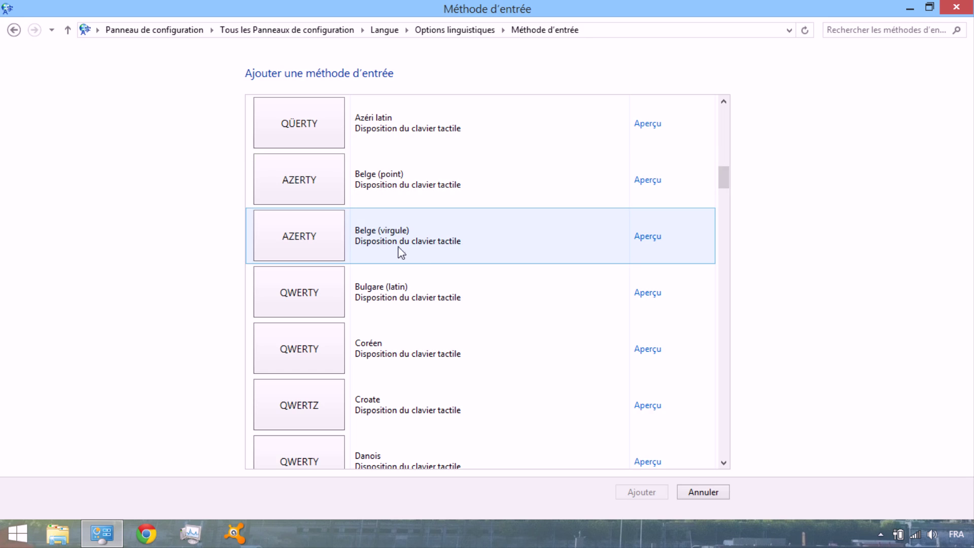
mouse_move(725, 176)
left_mouse_down()
mouse_move(726, 165)
mouse_move(726, 365)
mouse_move(720, 122)
mouse_move(726, 173)
left_mouse_up()
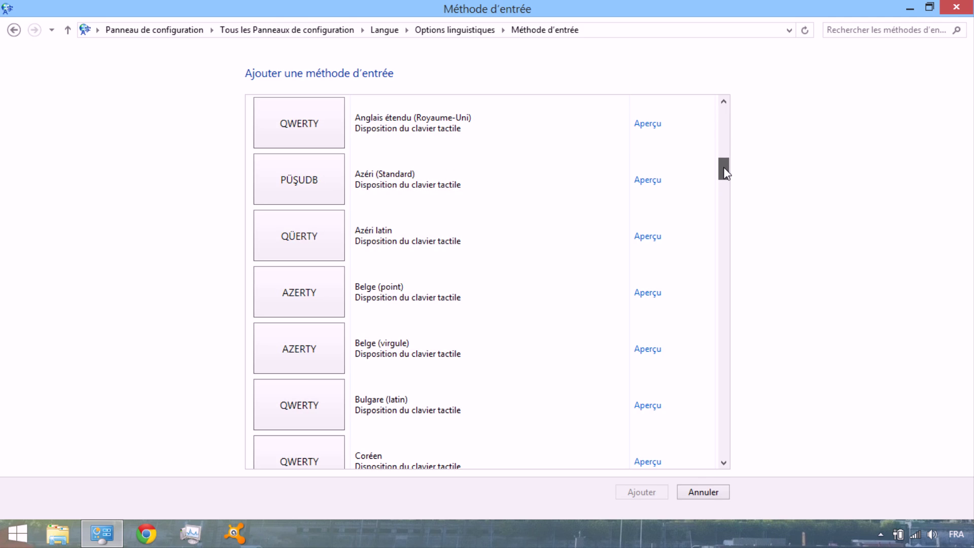
left_click_drag(724, 168, 726, 187)
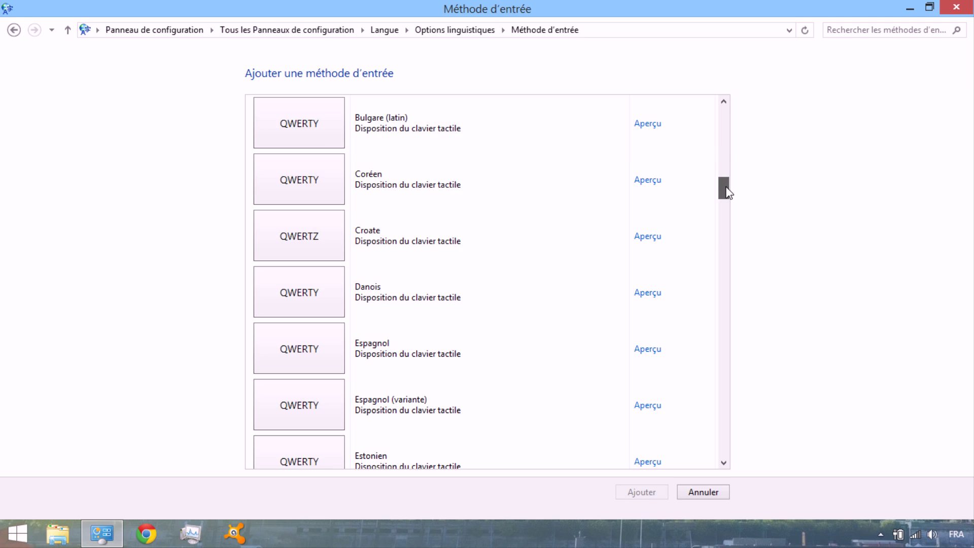
left_click_drag(729, 193, 725, 215)
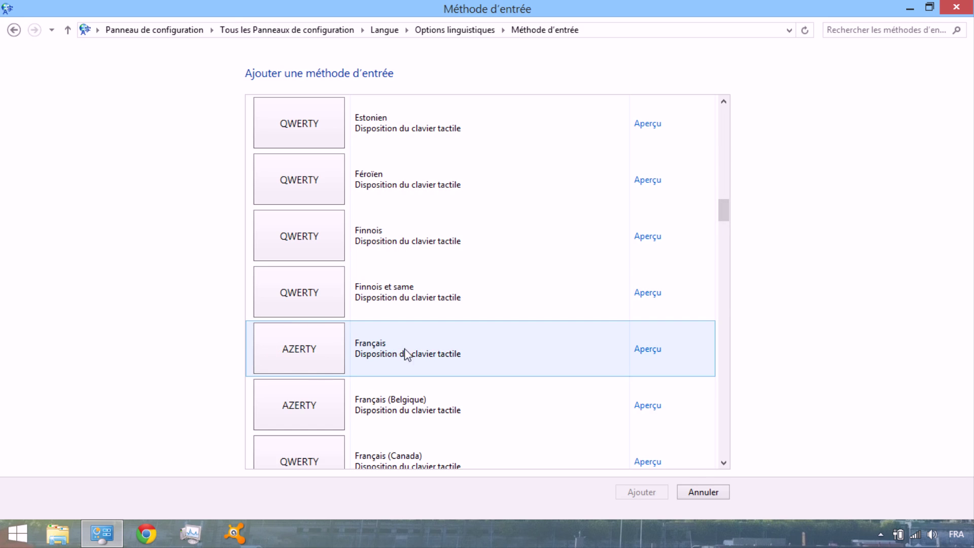
left_click(286, 343)
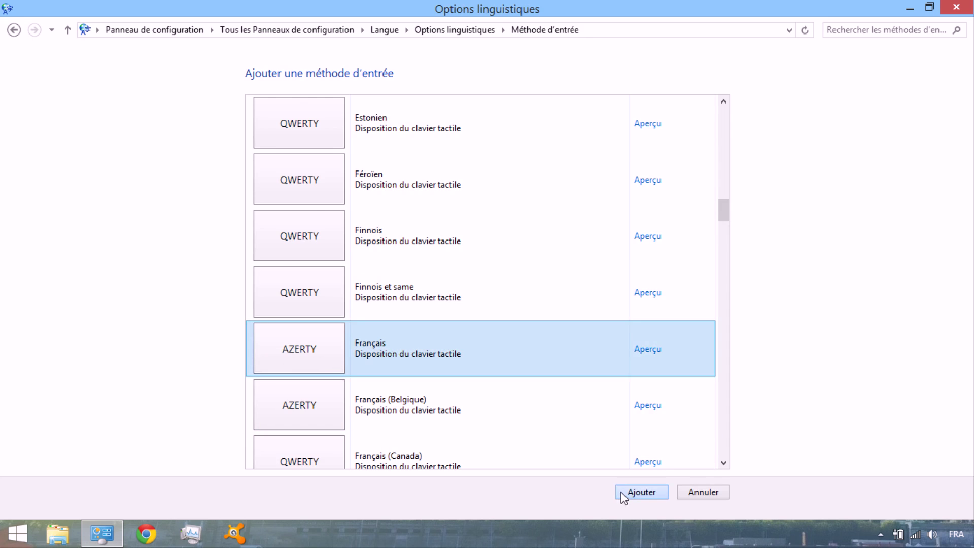
left_click(622, 493)
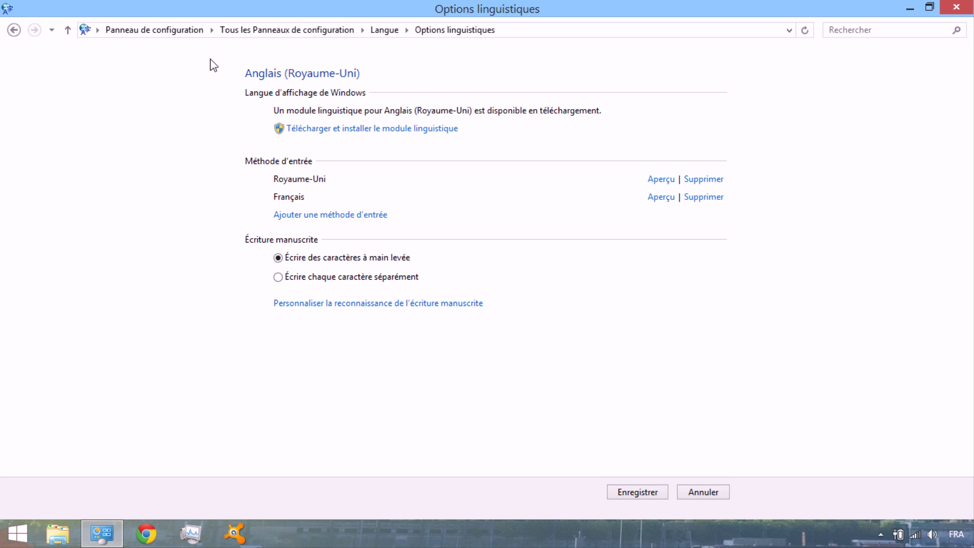
- Download and install the English (United Kingdom) language pack and close the finished installation dialog
left_click(322, 130)
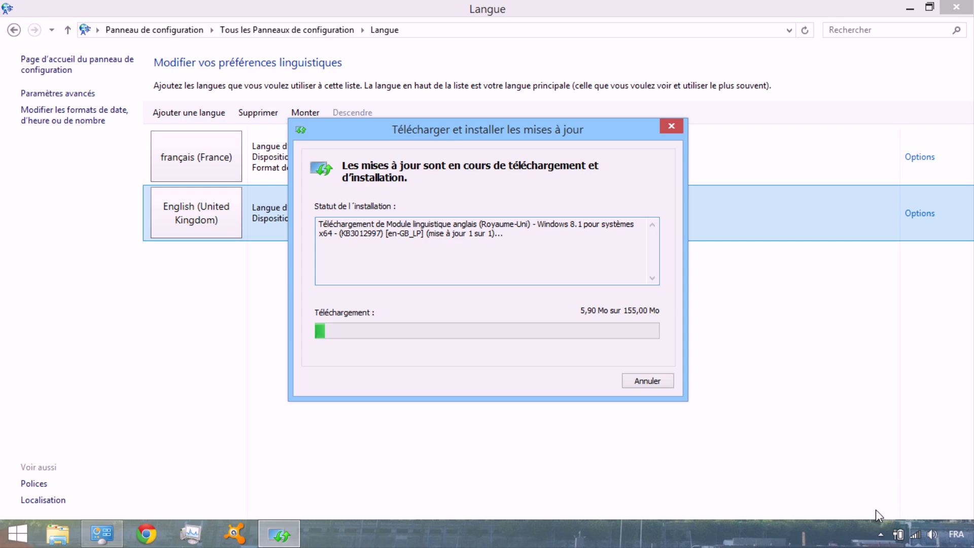
left_click(884, 541)
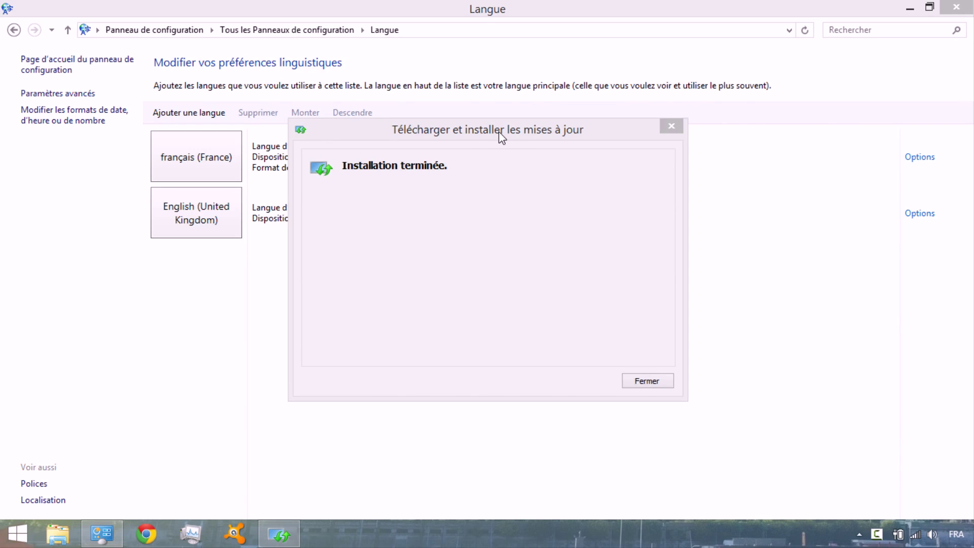
left_click_drag(492, 129, 553, 128)
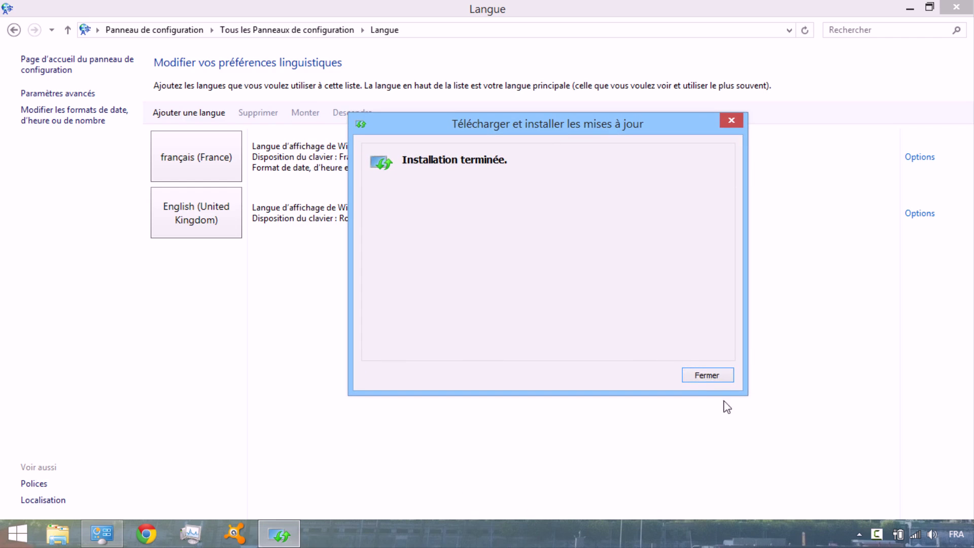
left_click(707, 375)
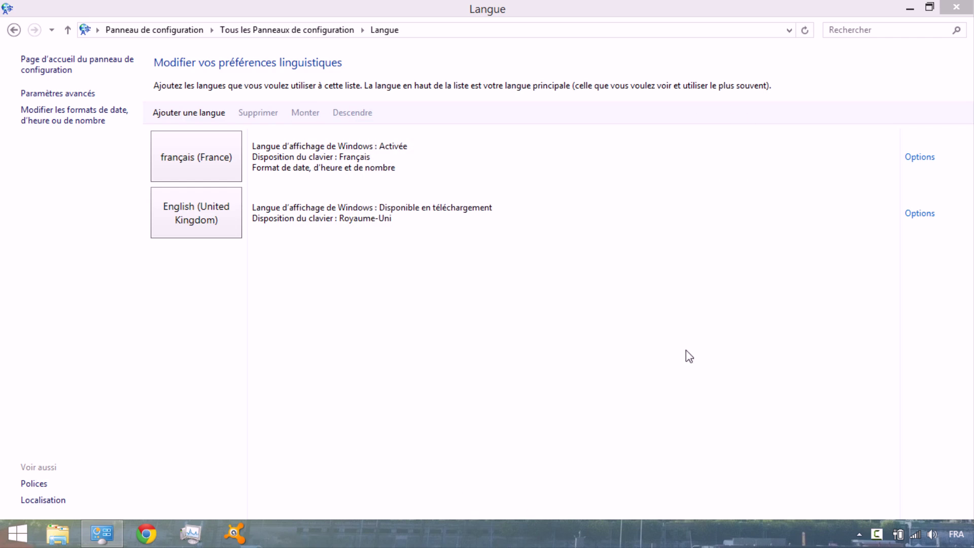
- Make English (United Kingdom) the primary language and postpone the session log-off
double_click(453, 212)
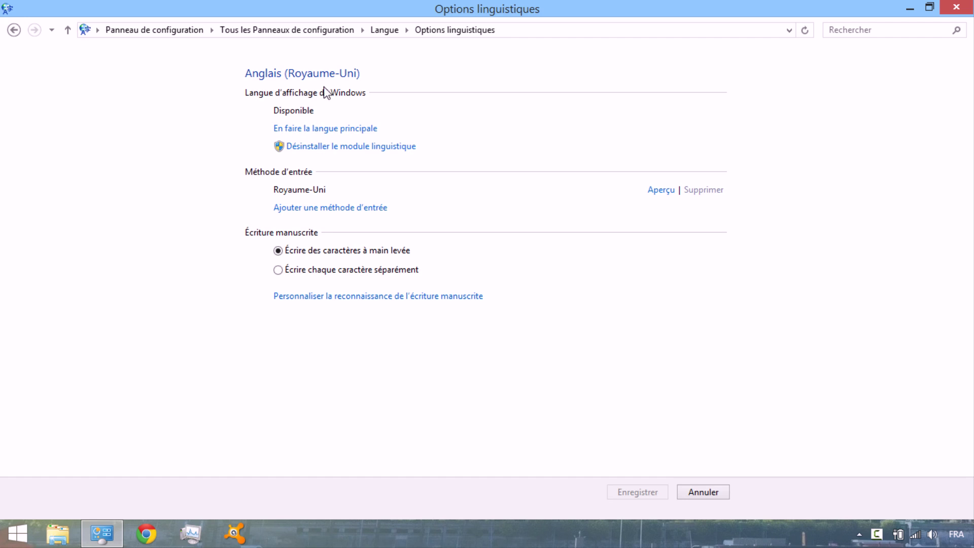
left_click(318, 130)
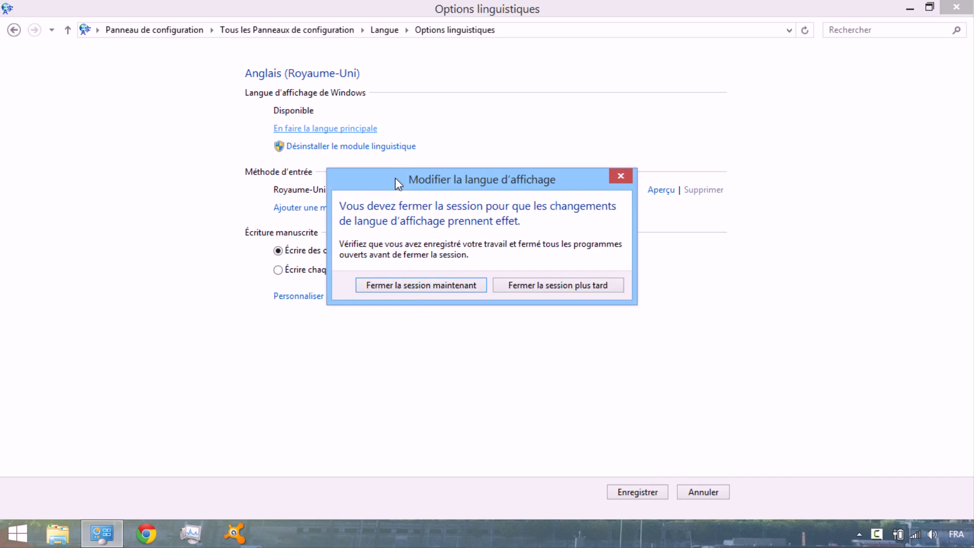
left_click(561, 288)
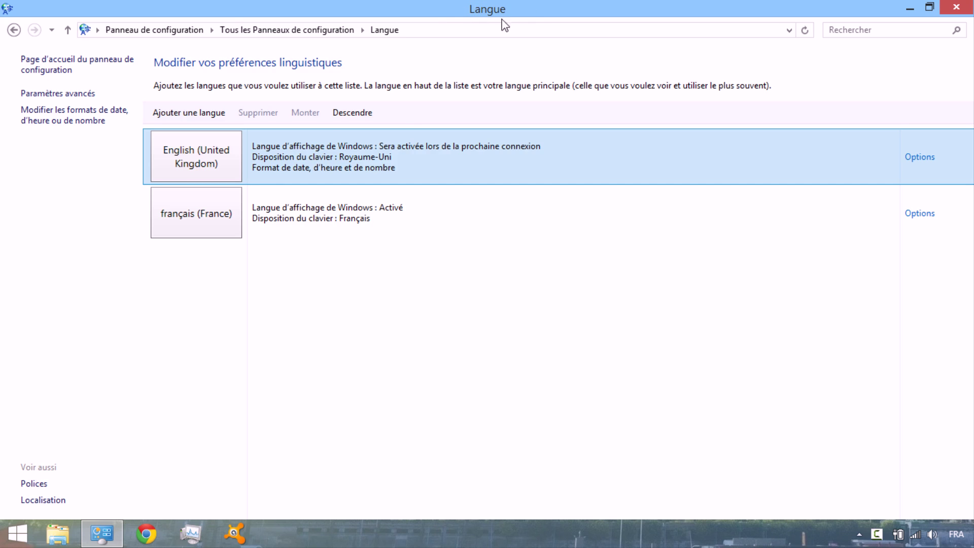
- Check the Start screen in the English display language and return to the desktop
left_click(17, 532)
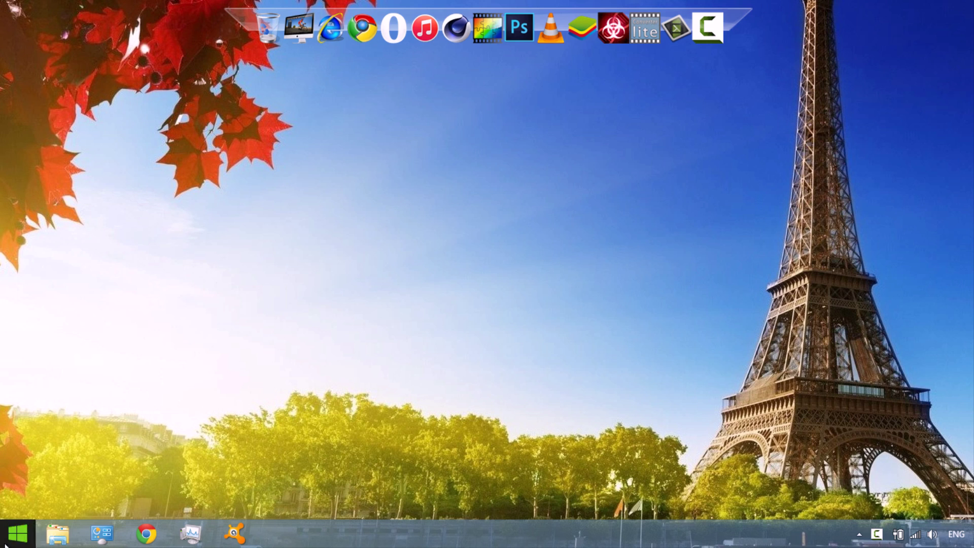
left_click(18, 533)
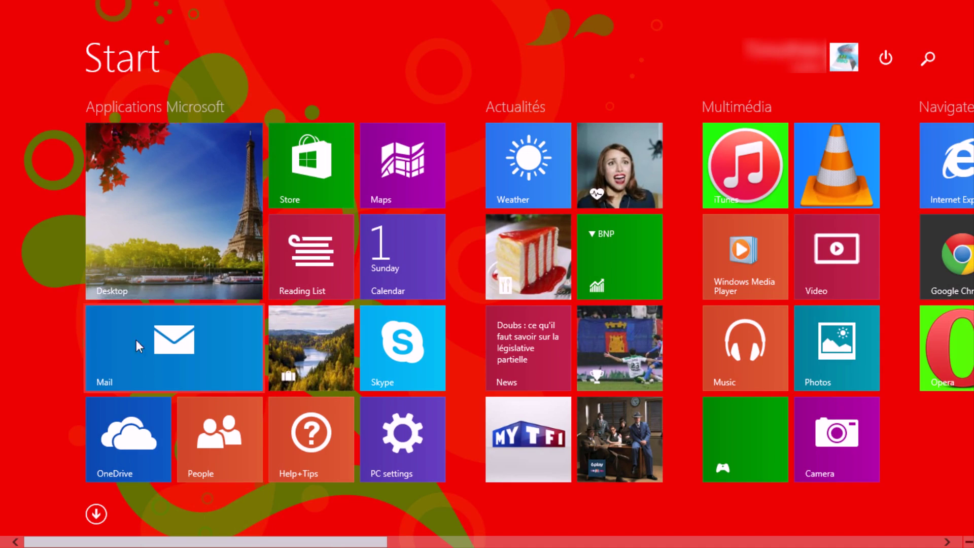
left_click(152, 217)
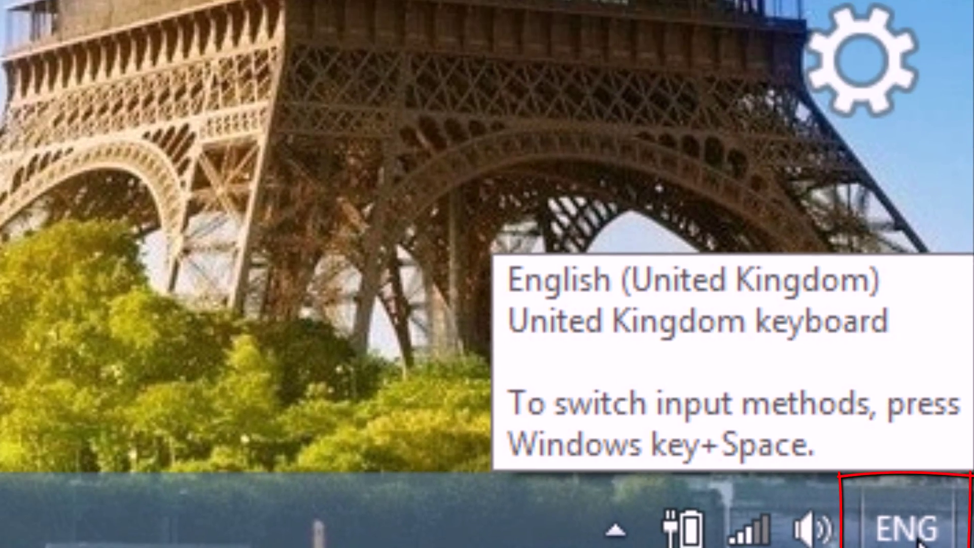
- Examine the list of available input languages and close it again
left_click(913, 495)
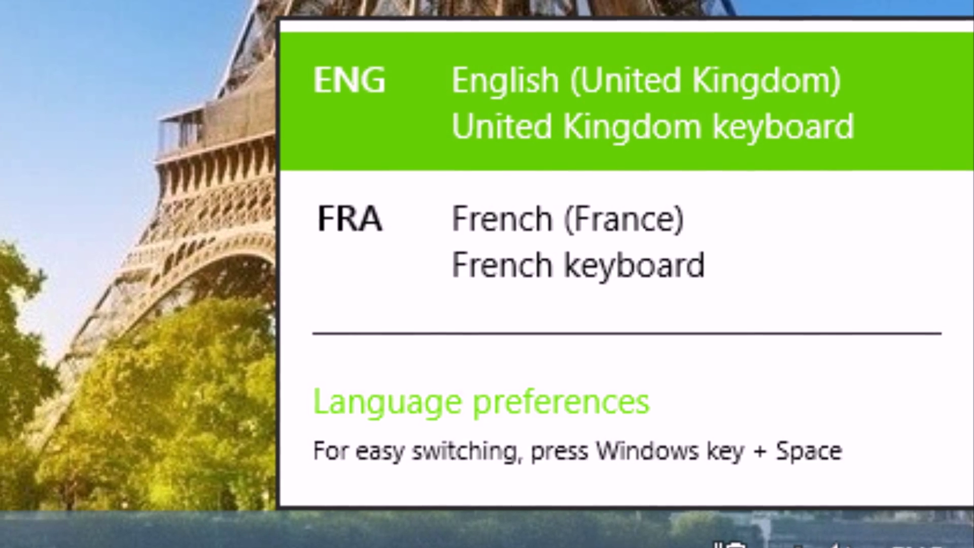
left_click(437, 343)
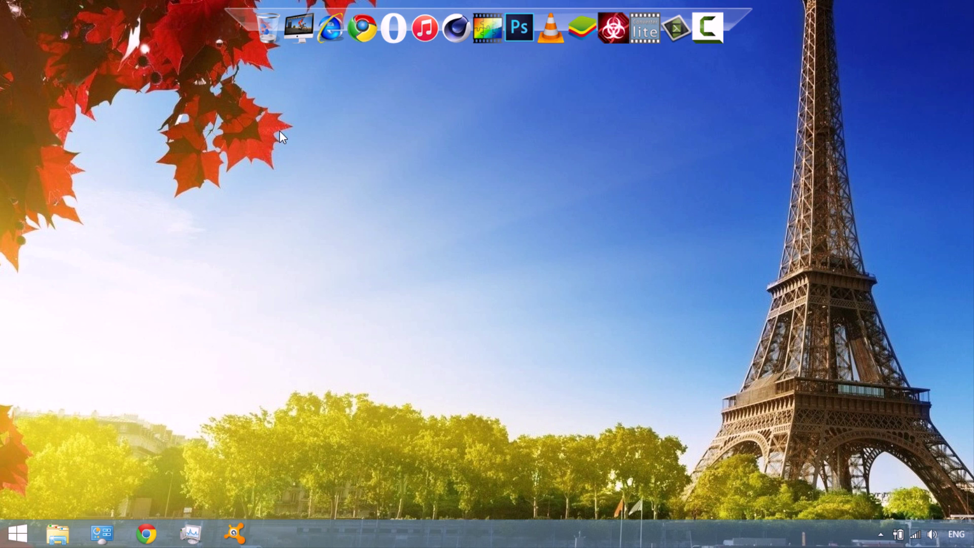
left_click_drag(294, 165, 656, 167)
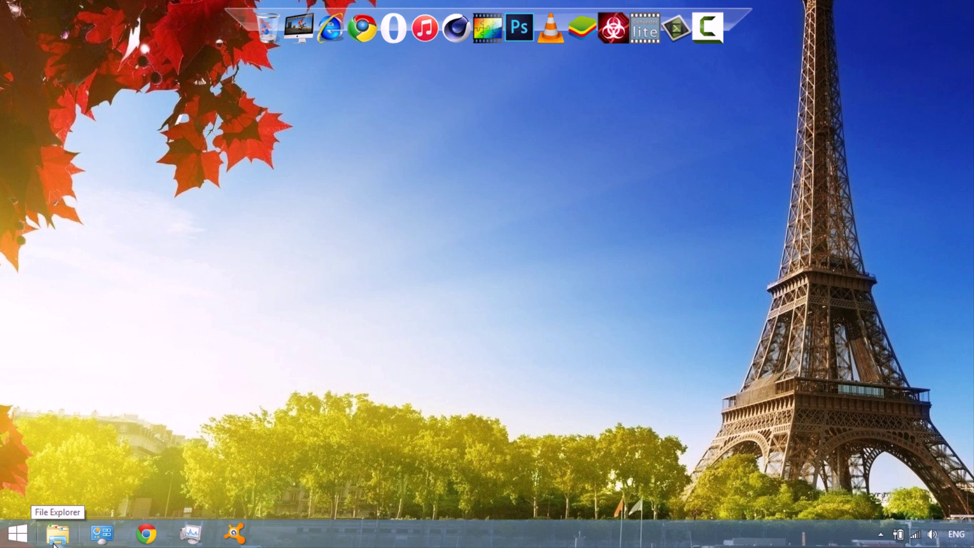
- Start Speech Recognition from its Control Panel page in a maximised window and close the Control Panel
left_click(103, 534)
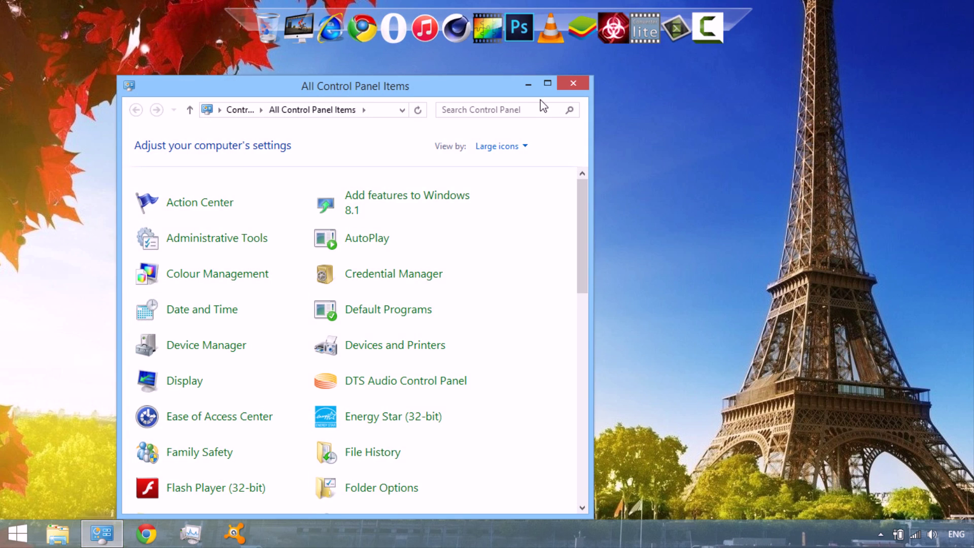
left_click(547, 83)
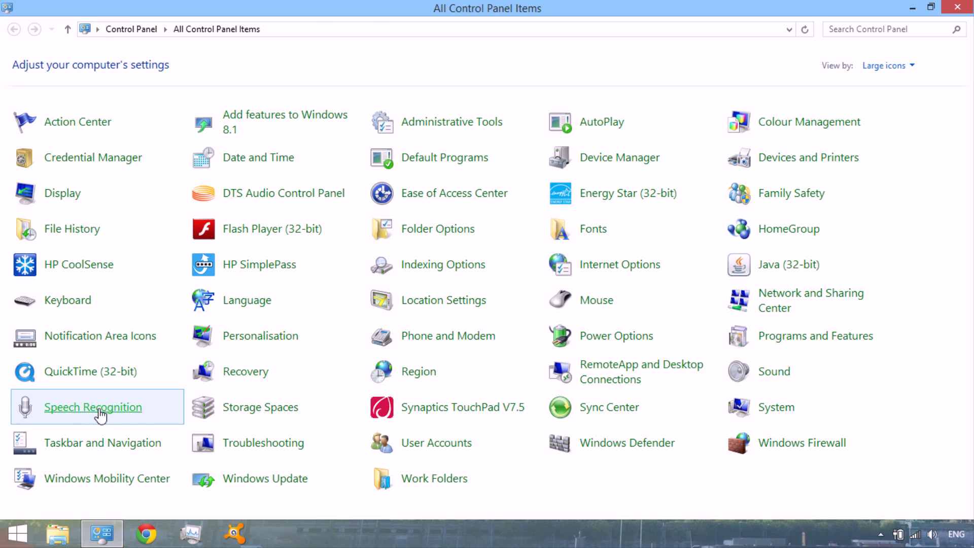
left_click(58, 406)
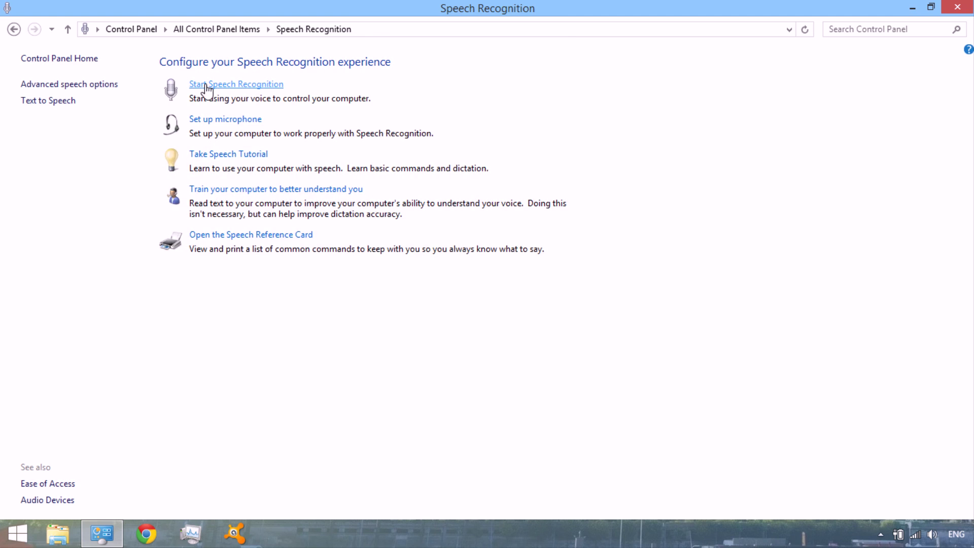
left_click(210, 87)
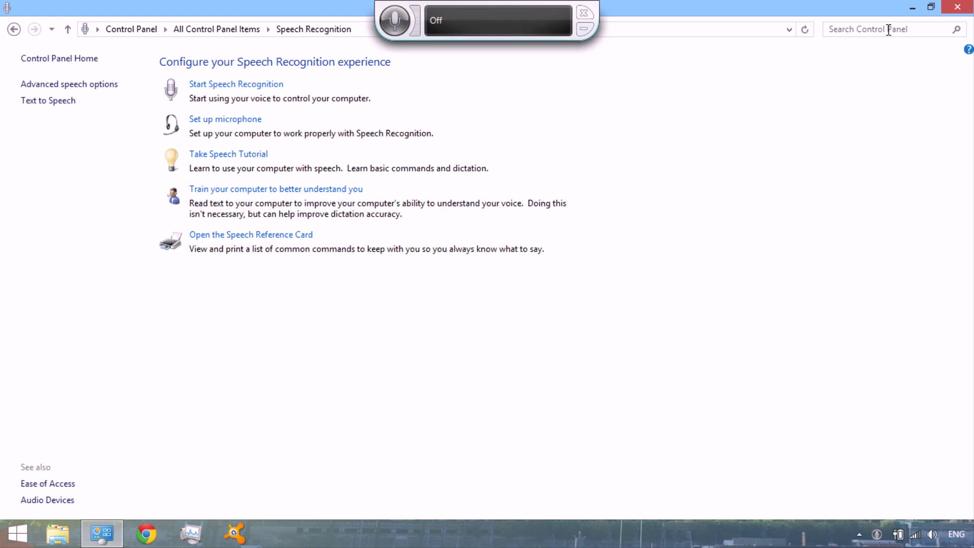
left_click(957, 7)
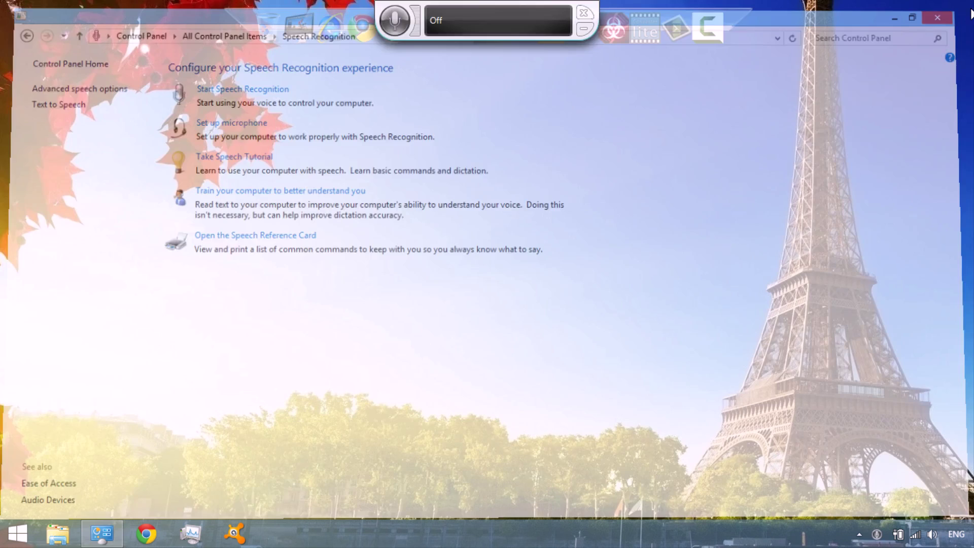
- Move the speech recognition bar beside the desktop dock and dictate the centred line "I am going to France" in a WordPad document
left_click_drag(490, 2, 839, 9)
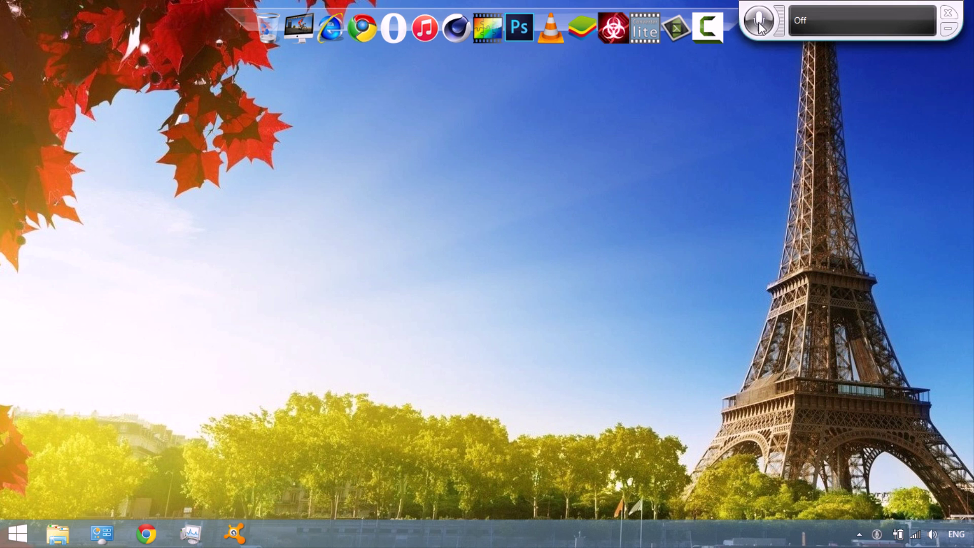
left_click(759, 22)
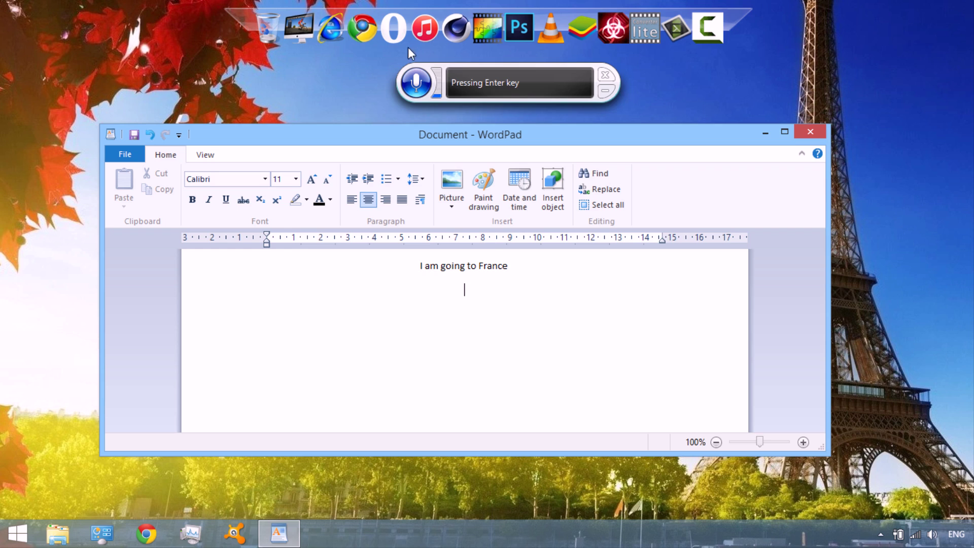
left_click(416, 82)
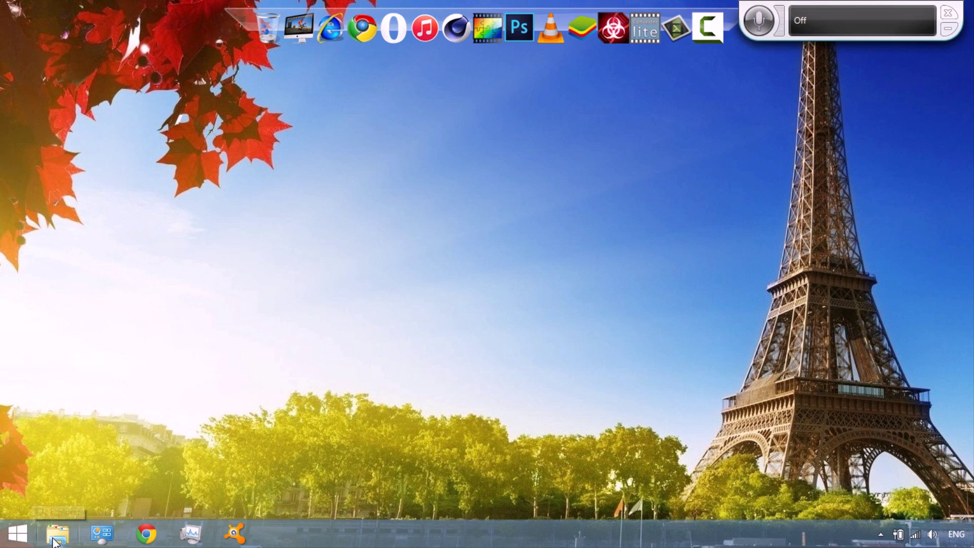
- Make French (France) the primary language in the Control Panel, postpone the log-off and restore the Language window from full screen
left_click(102, 534)
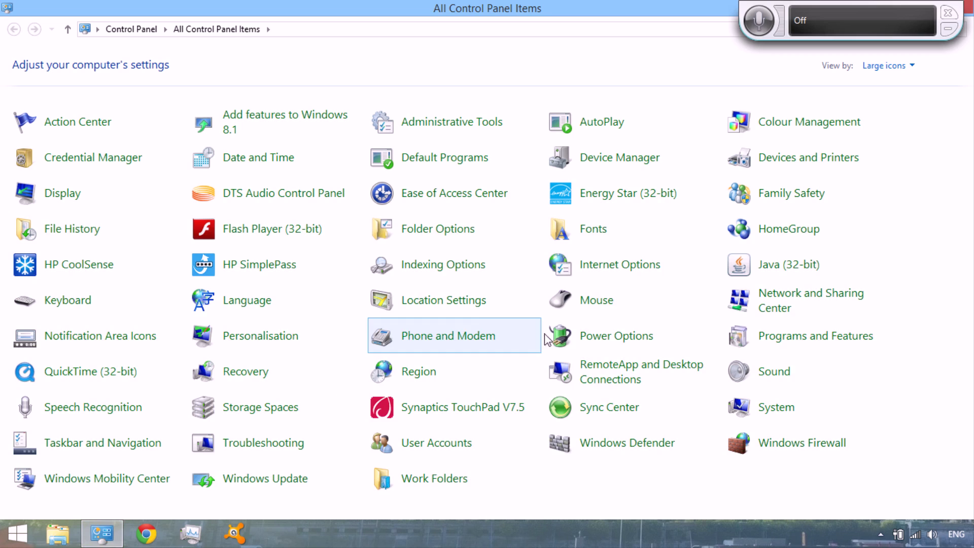
left_click(257, 303)
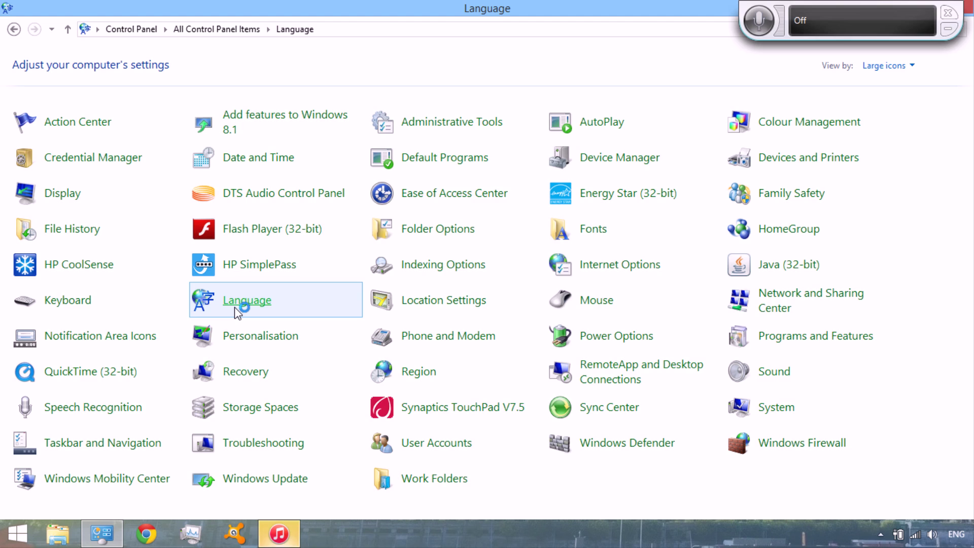
left_click(303, 213)
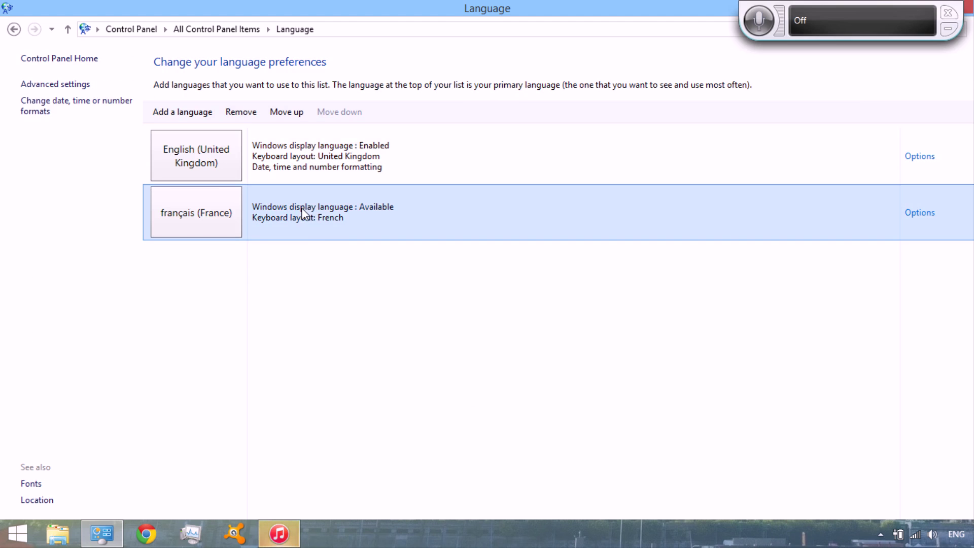
double_click(303, 213)
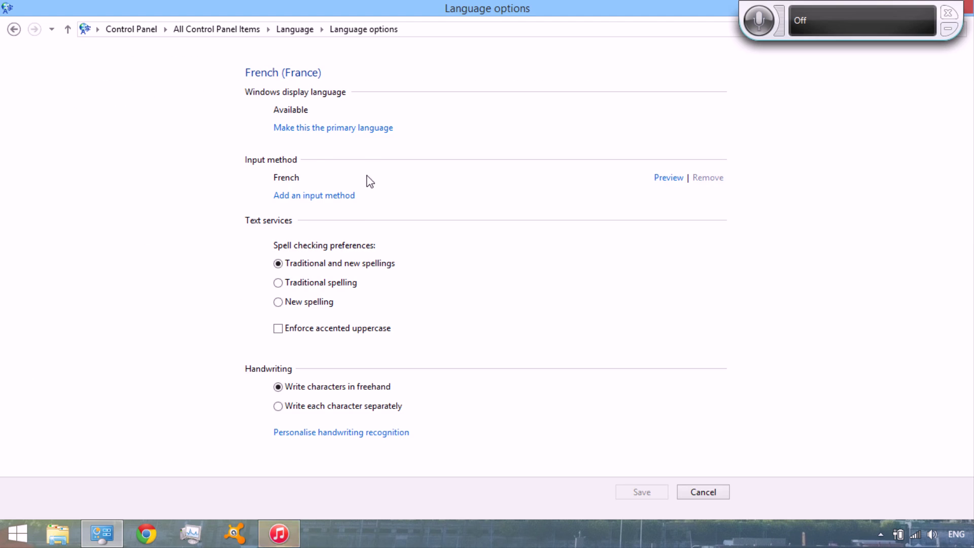
left_click(351, 132)
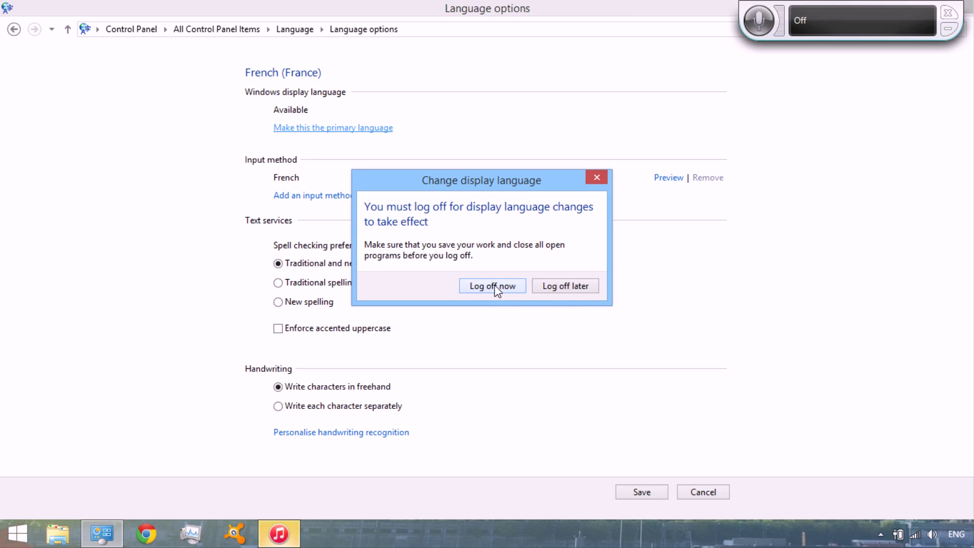
left_click(564, 290)
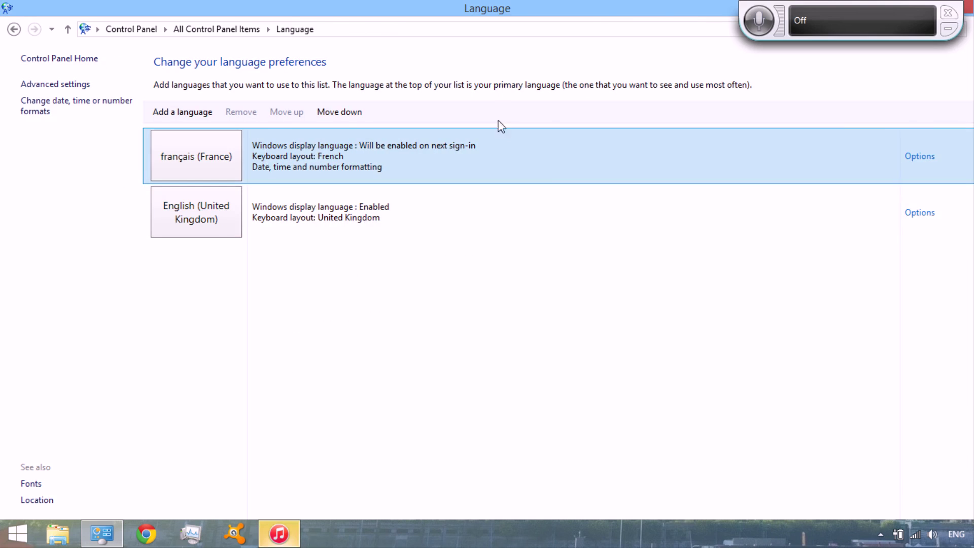
left_click_drag(487, 8, 401, 133)
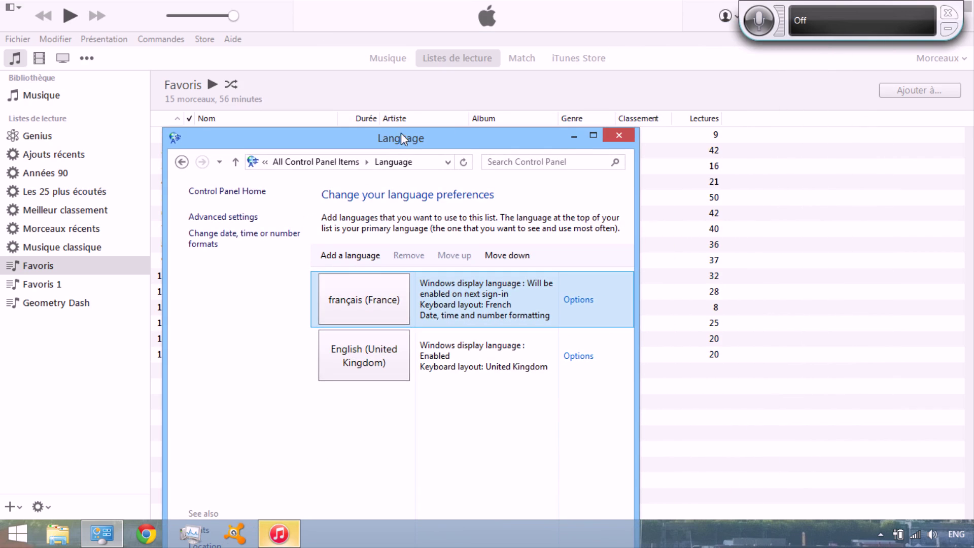
- Close the Language window, decline the iTunes 12.1 download and close iTunes
left_click(619, 135)
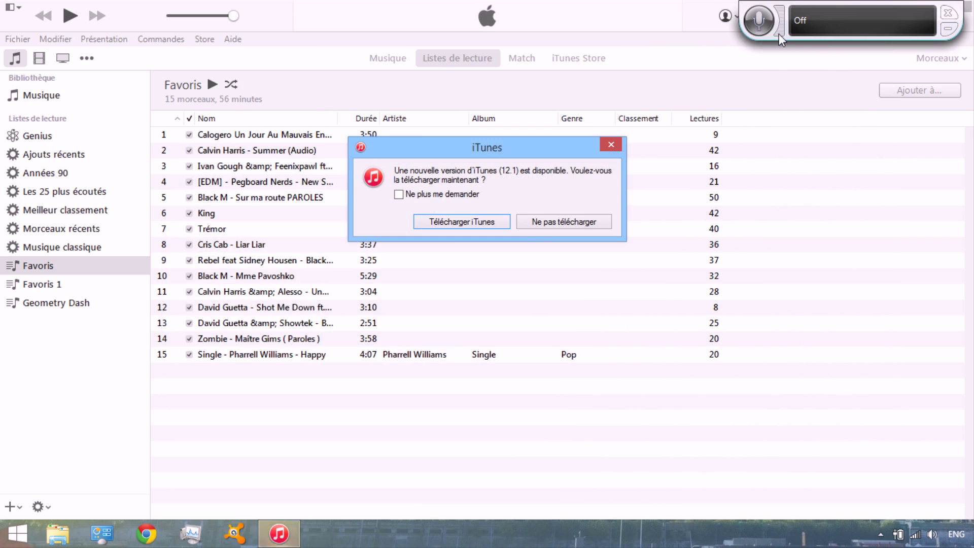
left_click(553, 224)
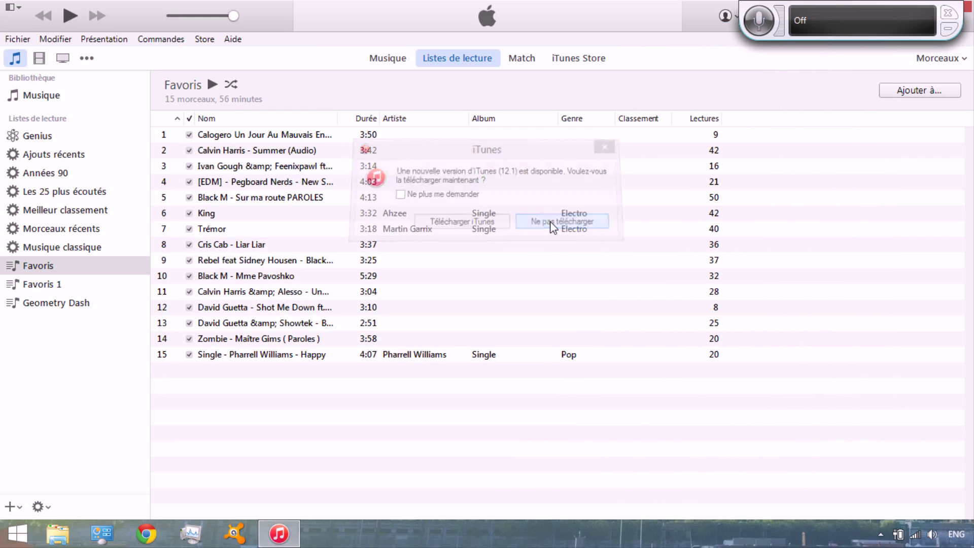
left_click(968, 12)
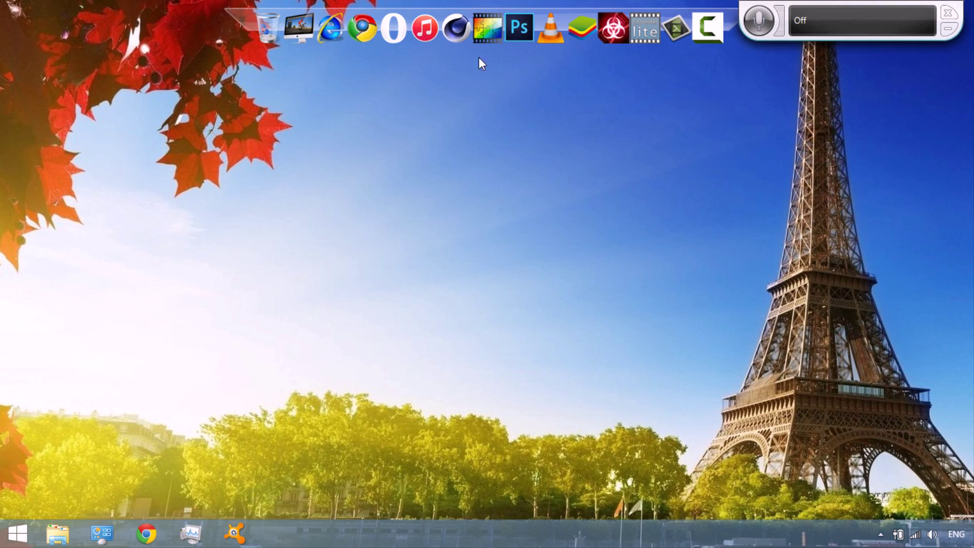
- Move the speech recognition bar below the desktop dock and close it
left_click_drag(778, 15, 415, 65)
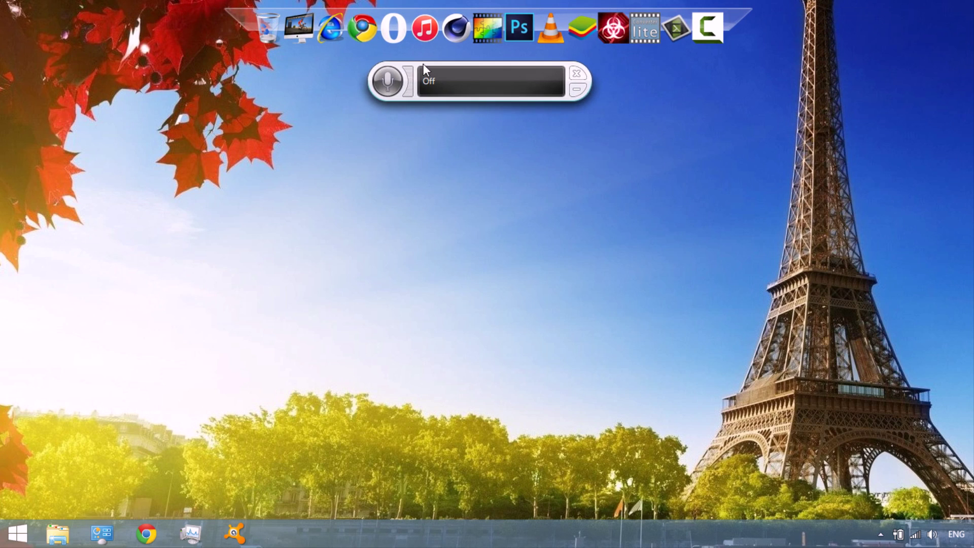
left_click(577, 74)
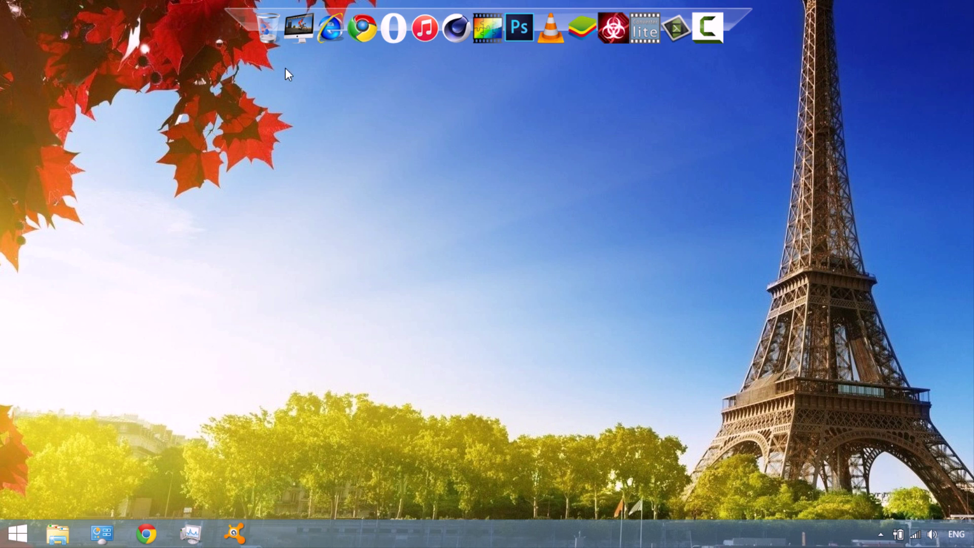
left_click_drag(280, 46, 611, 133)
left_click_drag(954, 7, 643, 81)
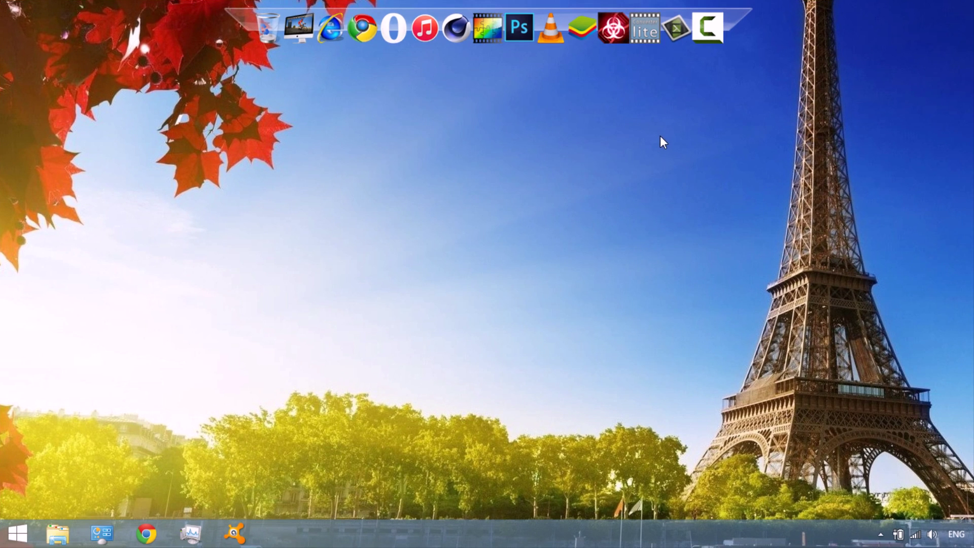